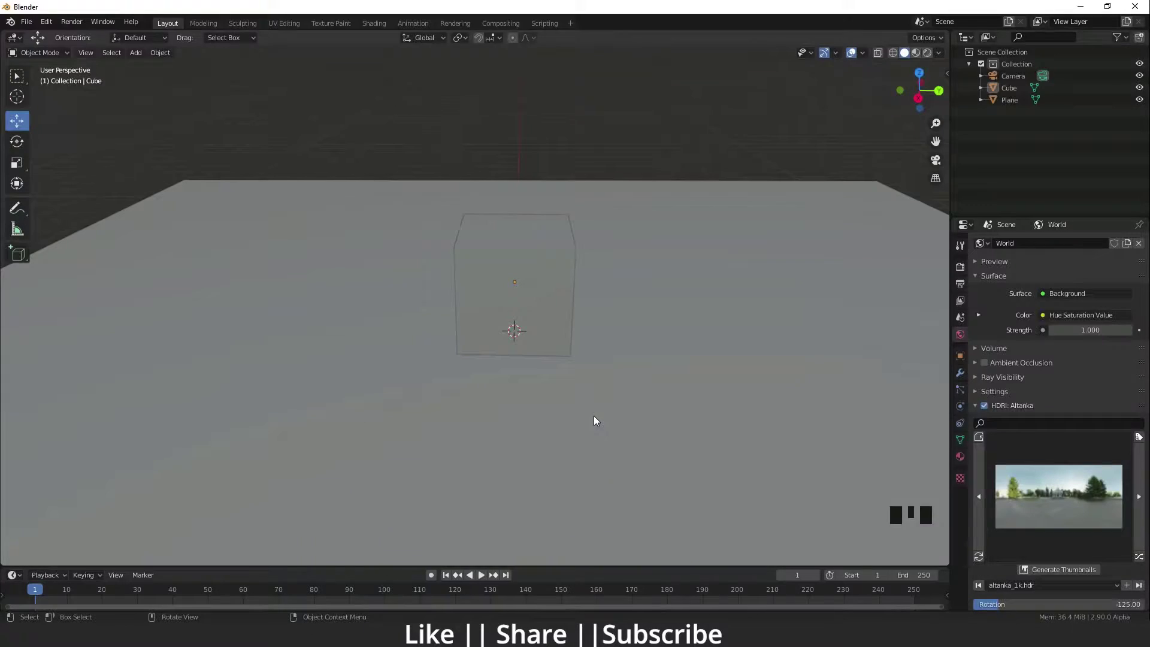
# Step: Switch the viewport to Rendered shading and frame the cube with its shadow on the plane
pyautogui.scroll(3, 484, 369)
pyautogui.moveTo(483, 369)
pyautogui.keyDown('shift'); pyautogui.mouseDown(button='middle')
pyautogui.moveTo(512, 373)
pyautogui.moveTo(499, 412)
pyautogui.mouseUp(button='middle'); pyautogui.keyUp('shift')
pyautogui.scroll(-3, 518, 386)
pyautogui.scroll(2, 526, 396)
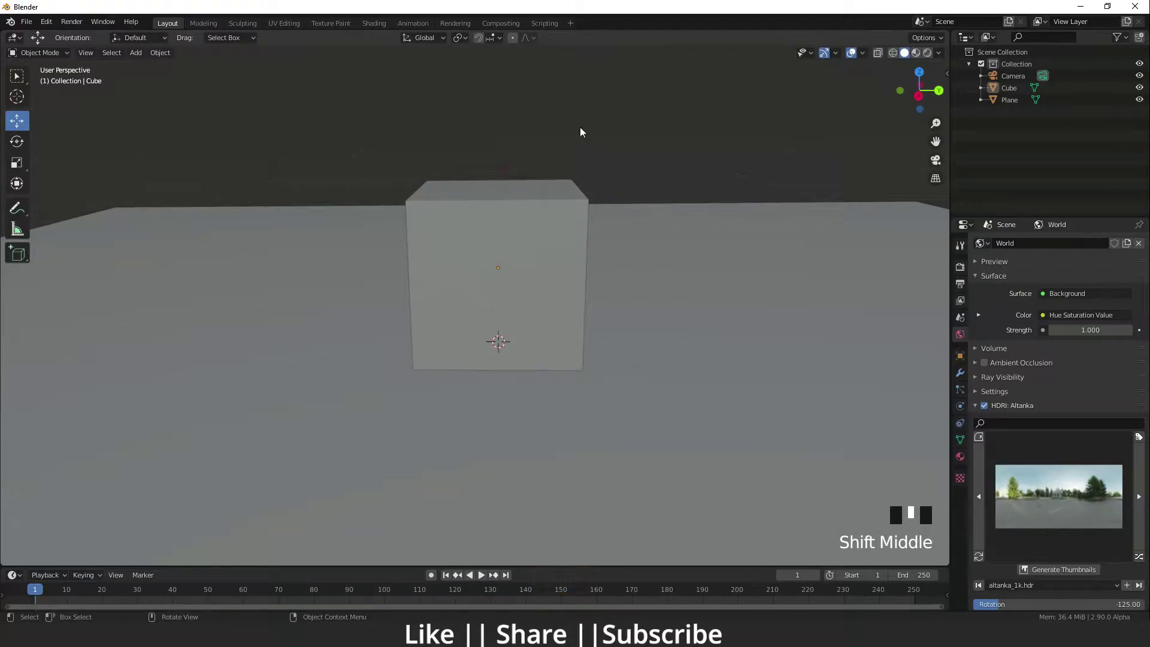
pyautogui.click(927, 53)
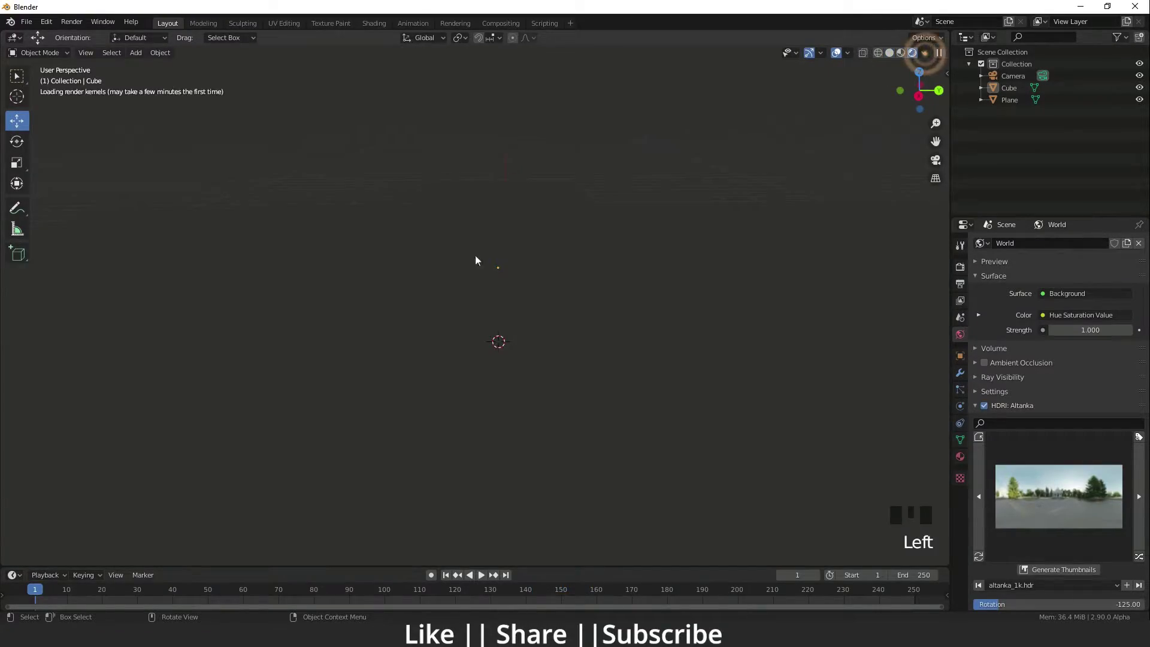
pyautogui.scroll(3, 456, 415)
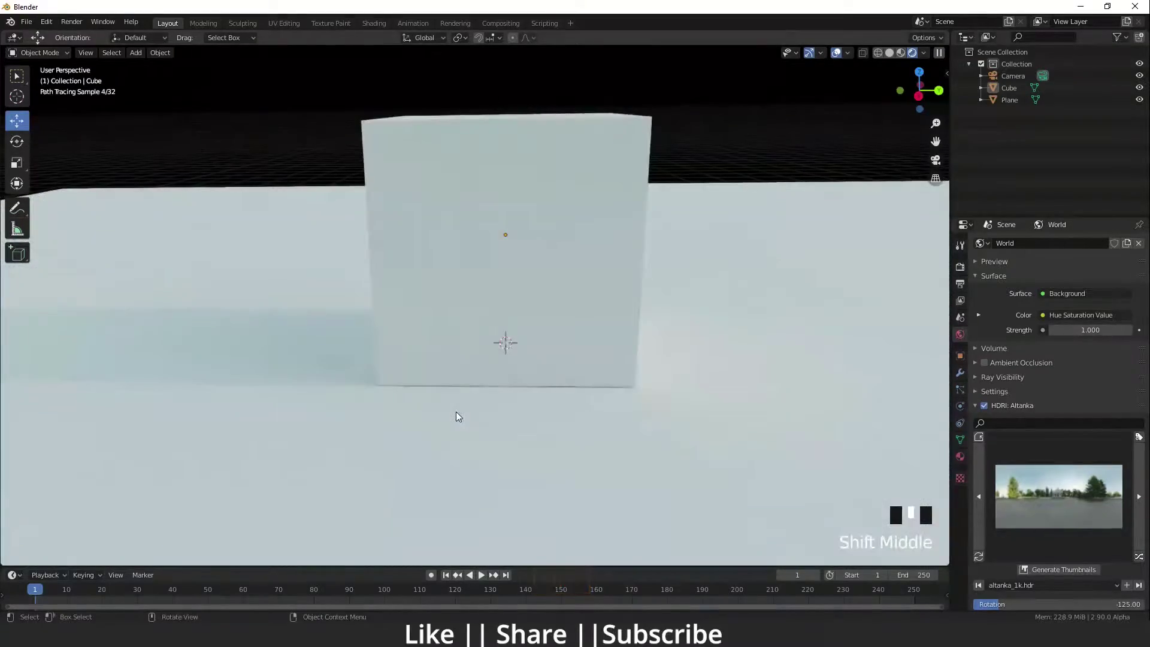
pyautogui.scroll(-3, 457, 415)
pyautogui.moveTo(457, 415); pyautogui.dragTo(357, 371, button='middle')
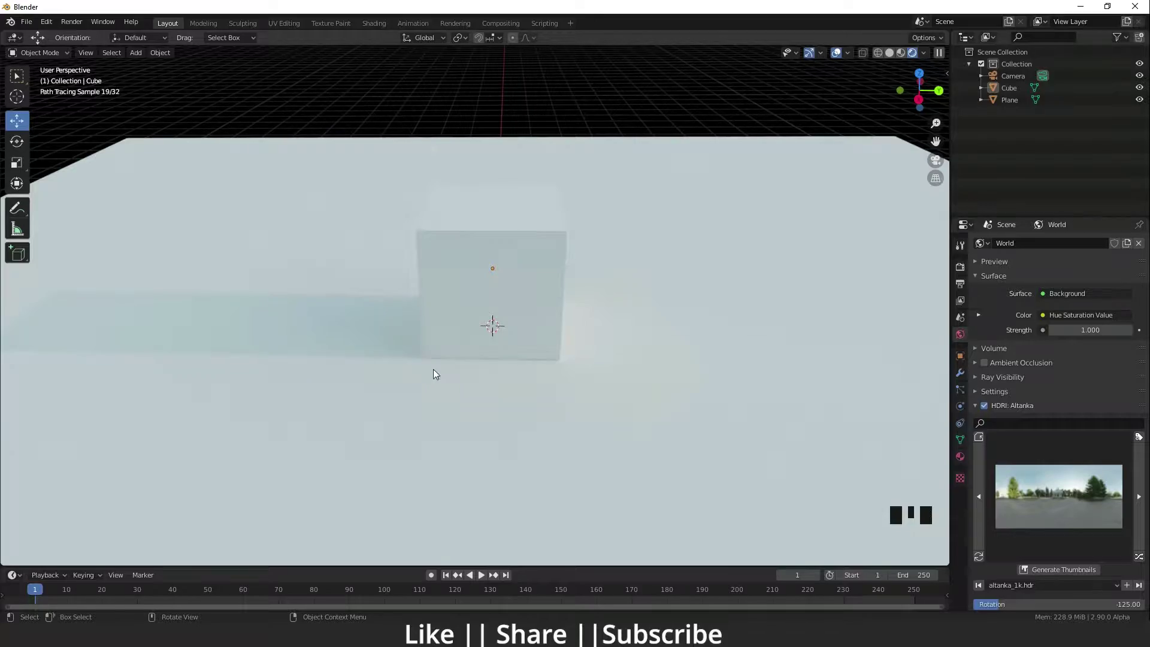
pyautogui.moveTo(372, 379)
pyautogui.keyDown('shift'); pyautogui.mouseDown(button='middle')
pyautogui.moveTo(381, 375)
pyautogui.moveTo(351, 357)
pyautogui.mouseUp(button='middle'); pyautogui.keyUp('shift')
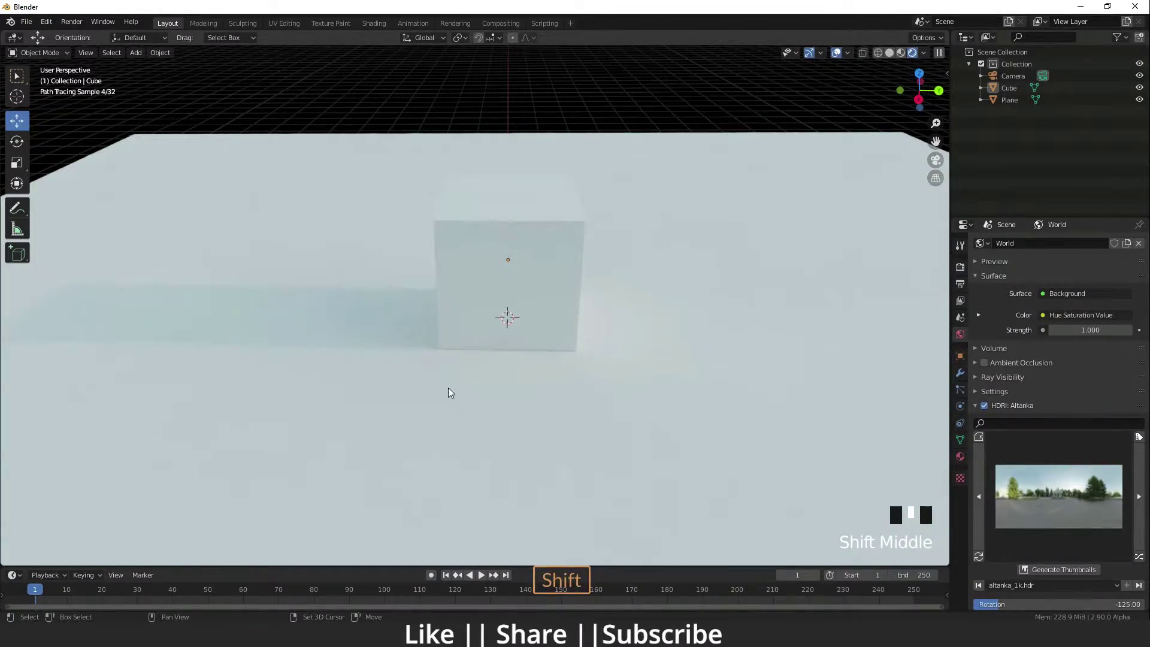
pyautogui.keyDown('shift'); pyautogui.moveTo(451, 393); pyautogui.dragTo(441, 407, button='middle'); pyautogui.keyUp('shift')
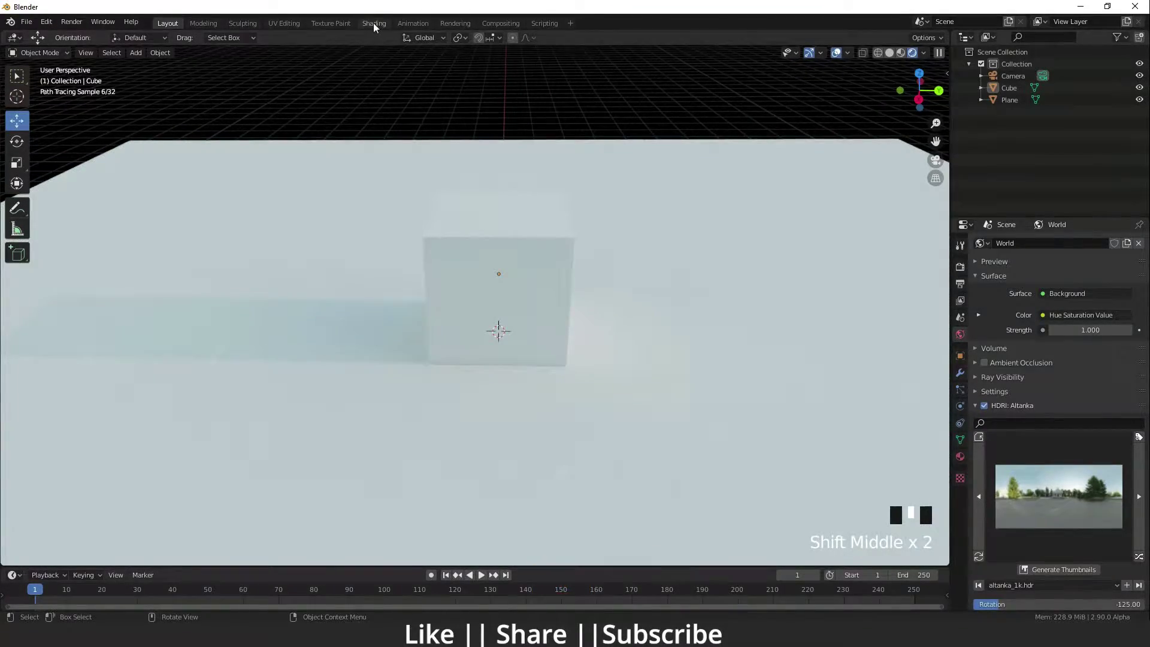
# Step: Go to the Shading workspace and set its 3D view to Rendered shading
pyautogui.click(375, 24)
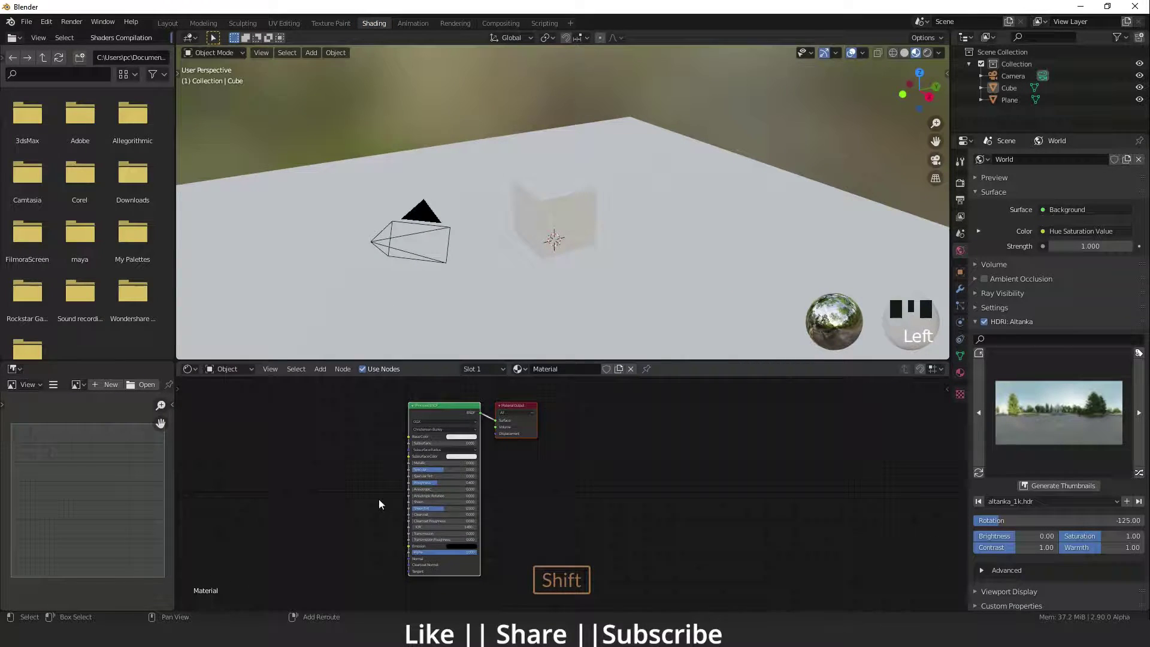
pyautogui.scroll(1, 379, 504)
pyautogui.keyDown('shift'); pyautogui.moveTo(379, 504); pyautogui.dragTo(404, 535, button='middle'); pyautogui.keyUp('shift')
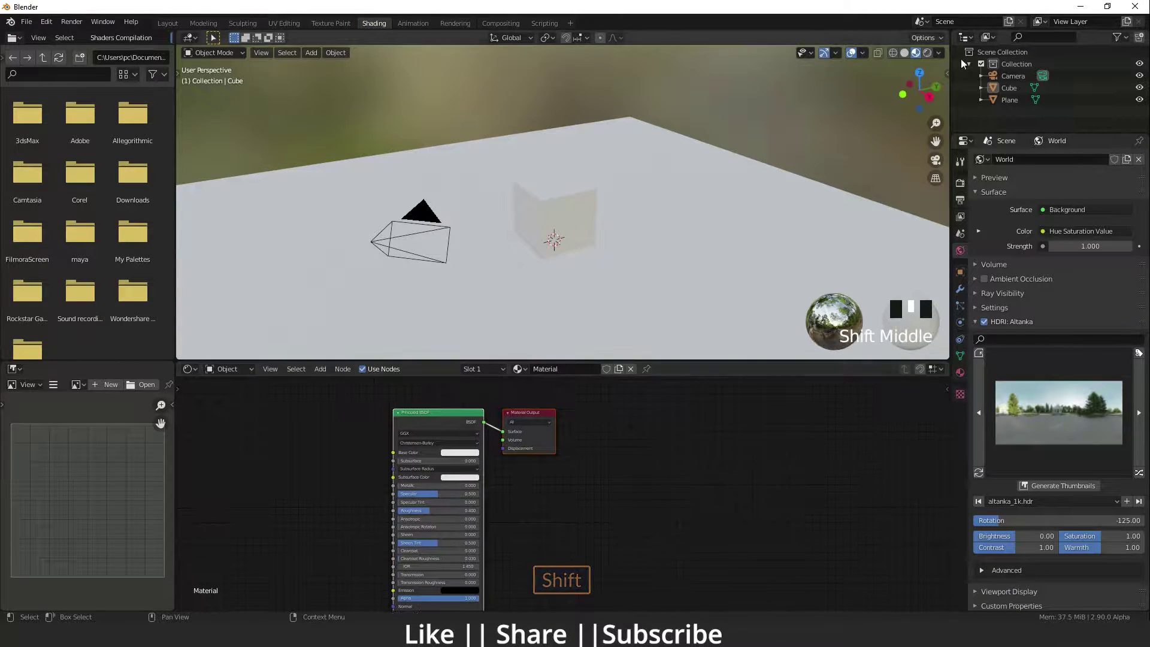
pyautogui.click(927, 52)
pyautogui.moveTo(540, 302)
pyautogui.mouseDown(button='middle')
pyautogui.moveTo(550, 311)
pyautogui.moveTo(515, 324)
pyautogui.moveTo(539, 318)
pyautogui.moveTo(677, 353)
pyautogui.mouseUp(button='middle')
pyautogui.scroll(2, 514, 284)
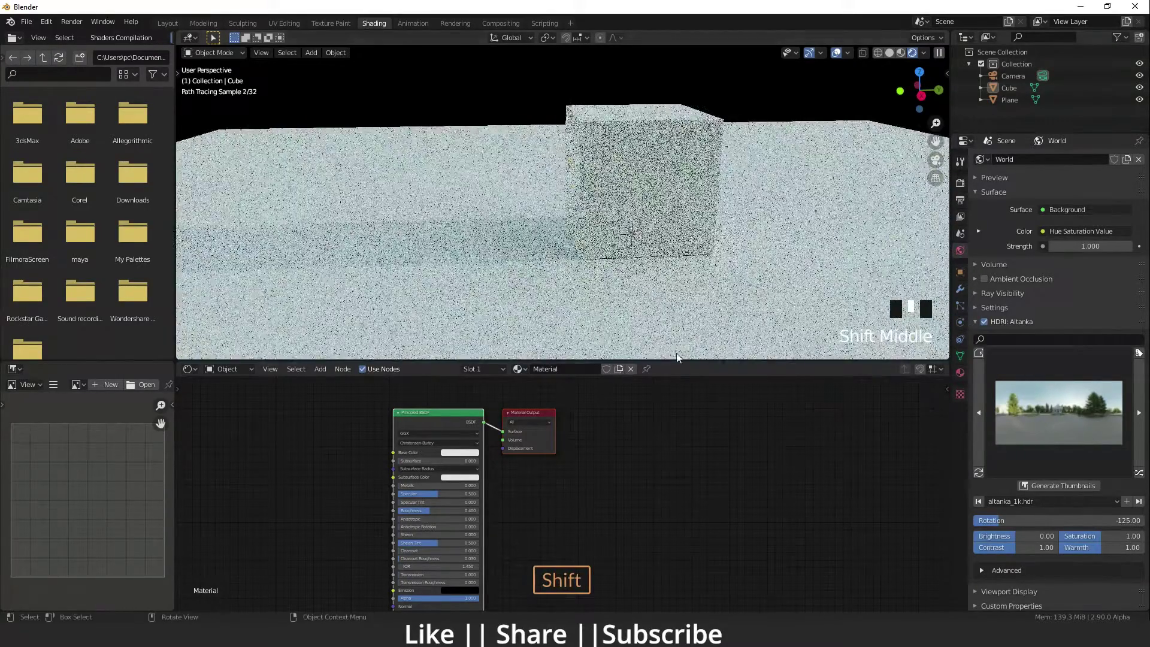
# Step: Enlarge the node editor, select the cube, and shift its Principled BSDF and Material Output right
pyautogui.moveTo(689, 362); pyautogui.dragTo(688, 328)
pyautogui.keyDown('shift'); pyautogui.moveTo(580, 478); pyautogui.dragTo(605, 477, button='middle'); pyautogui.keyUp('shift')
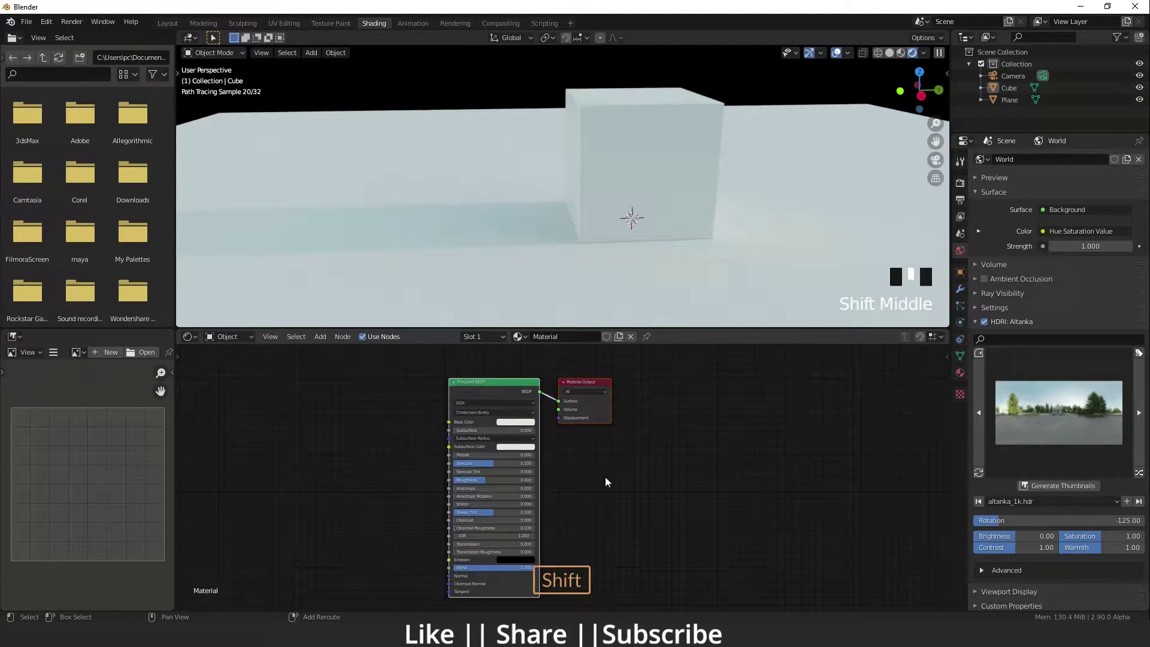
pyautogui.scroll(3, 593, 486)
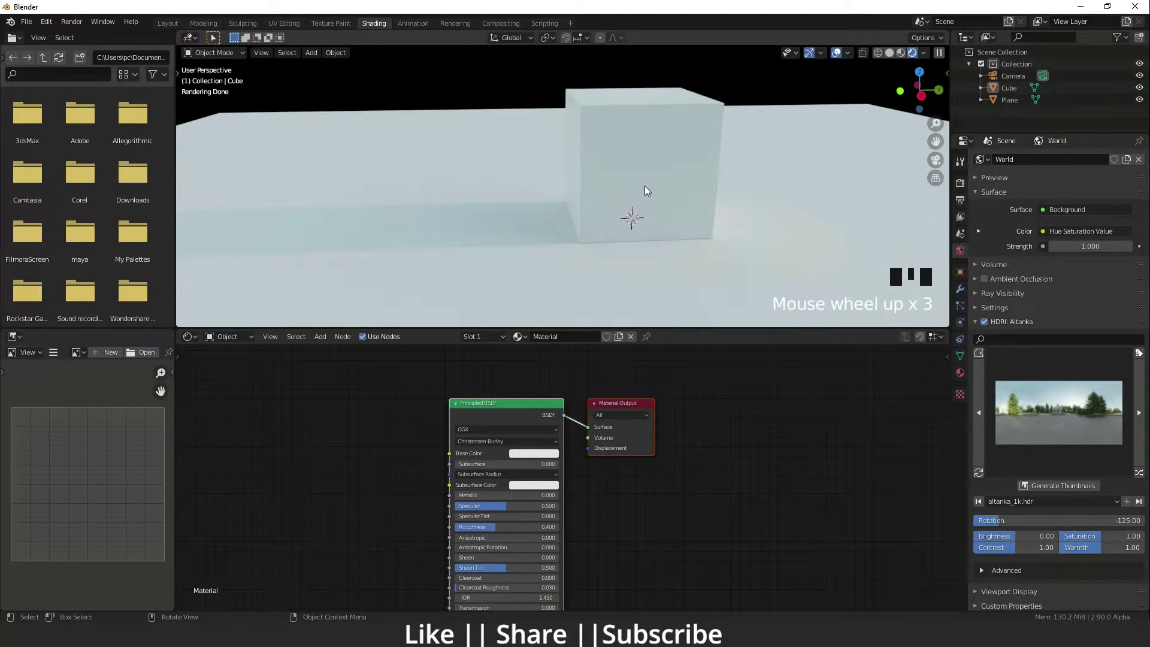
pyautogui.click(632, 156)
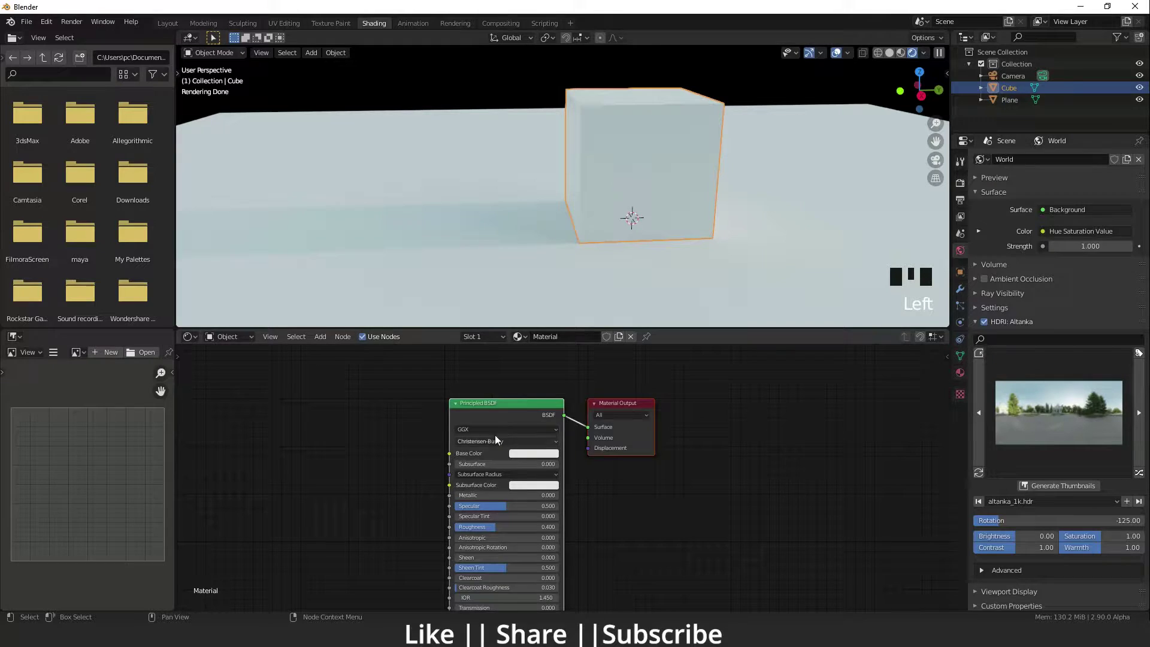
pyautogui.moveTo(508, 400); pyautogui.dragTo(578, 414)
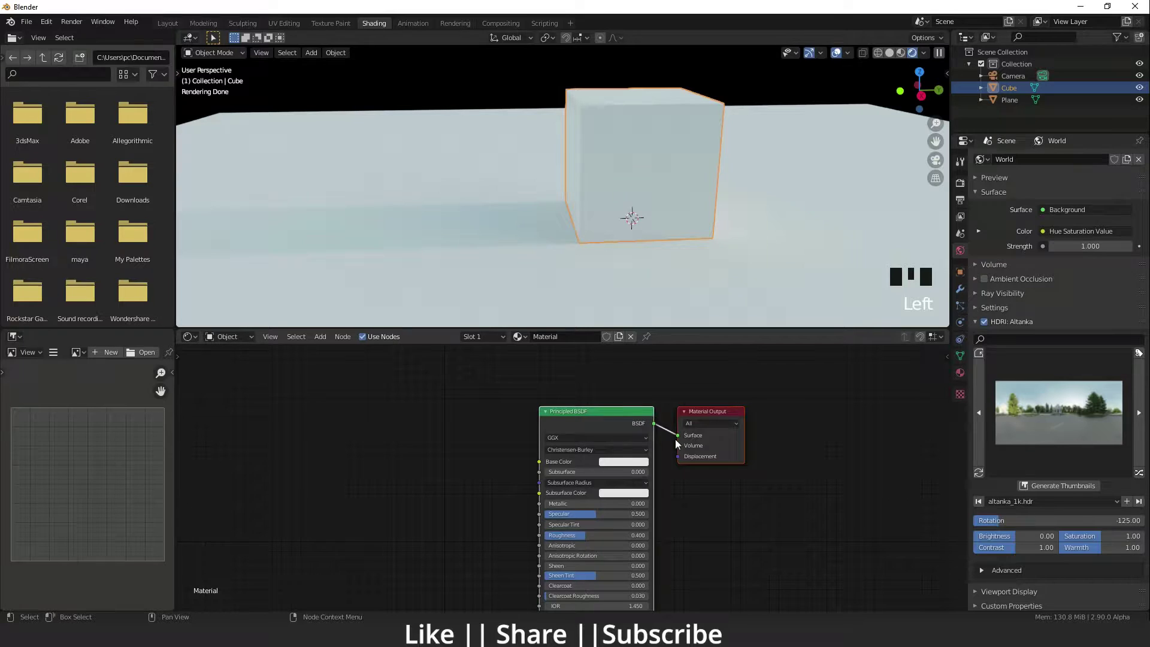
pyautogui.moveTo(578, 404); pyautogui.dragTo(577, 393)
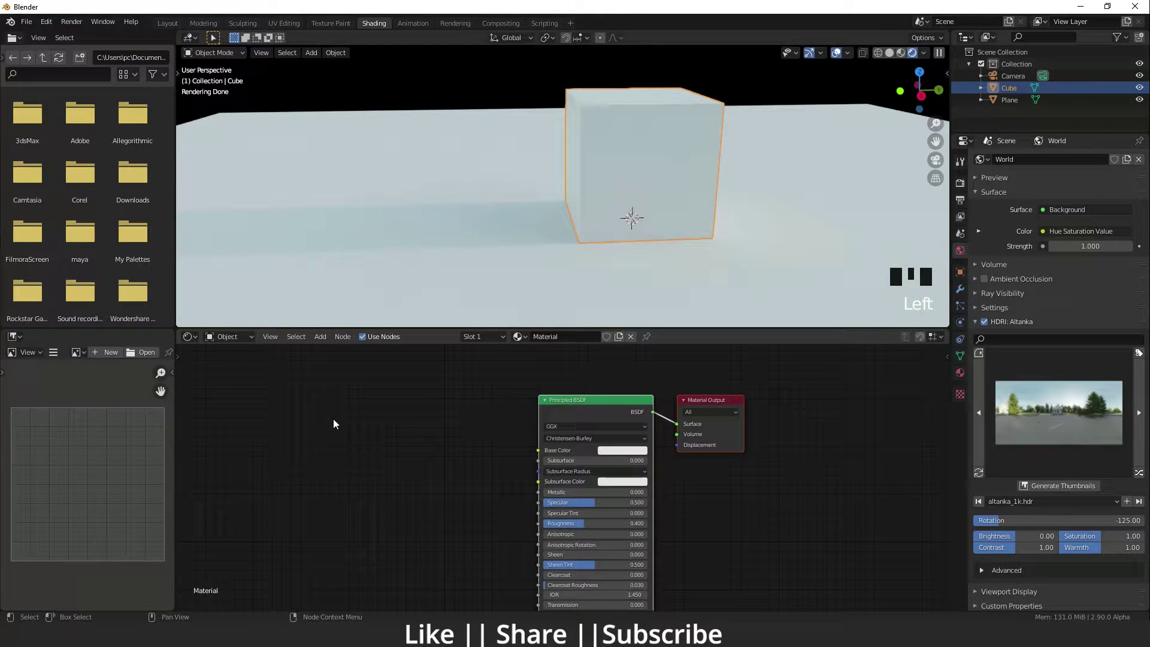
# Step: Add a Light Path node via search 'ligh', placed left of the Principled BSDF
pyautogui.hotkey('shift', 'a')
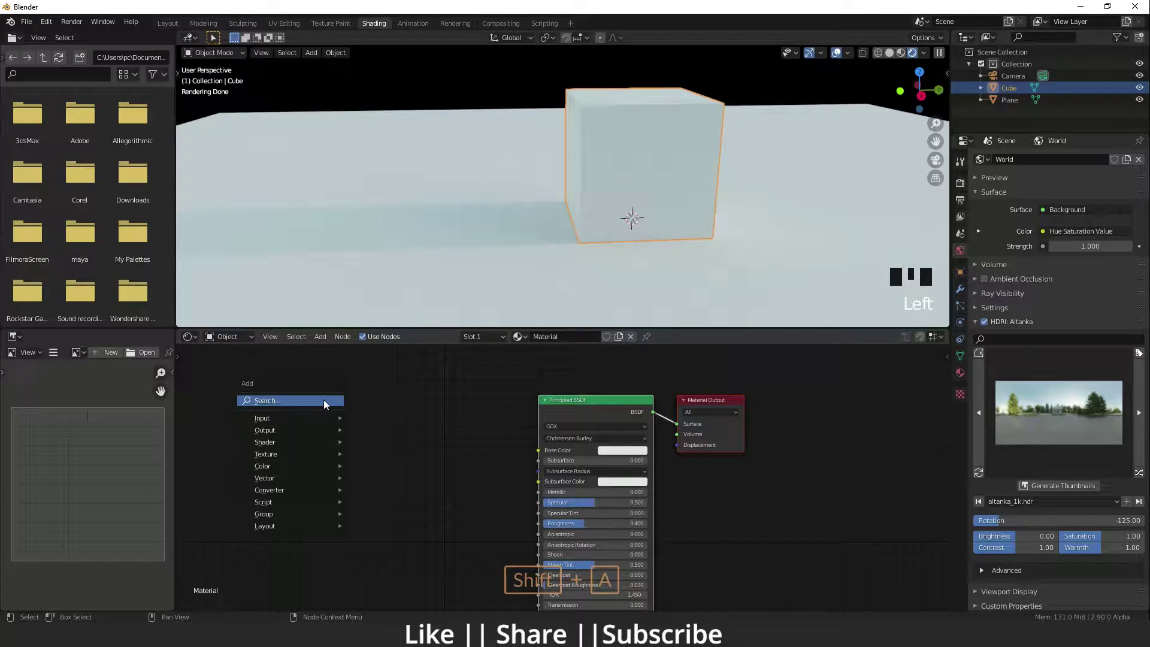
pyautogui.click(324, 401)
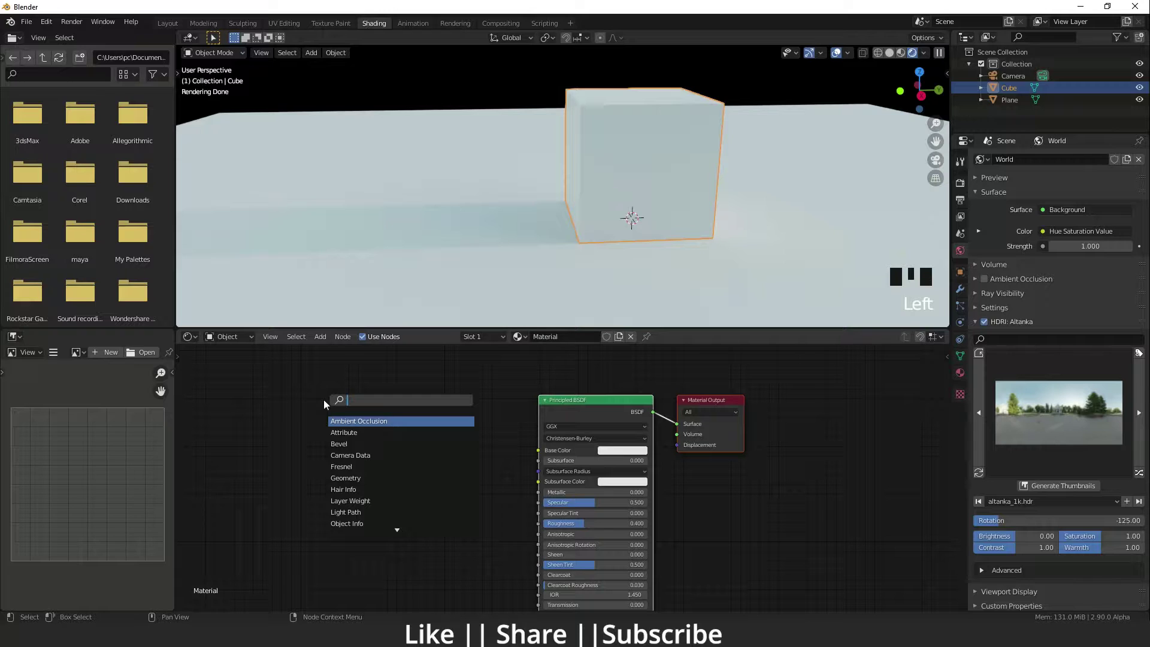
pyautogui.write('ligh')
pyautogui.press('Return')
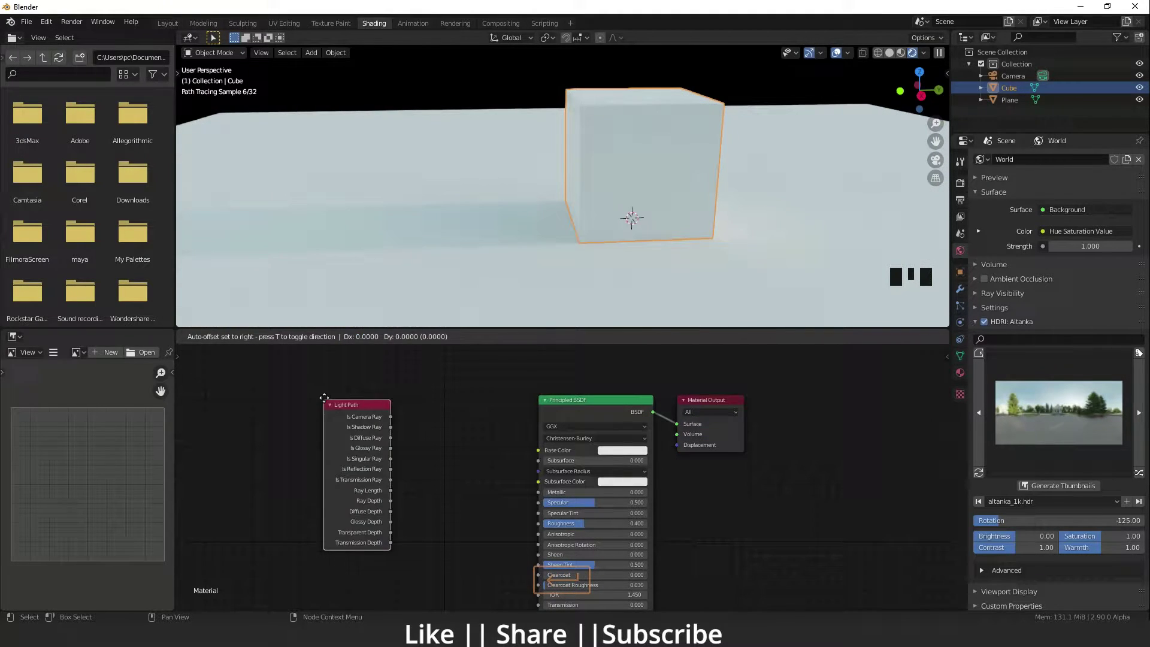
pyautogui.click(314, 412)
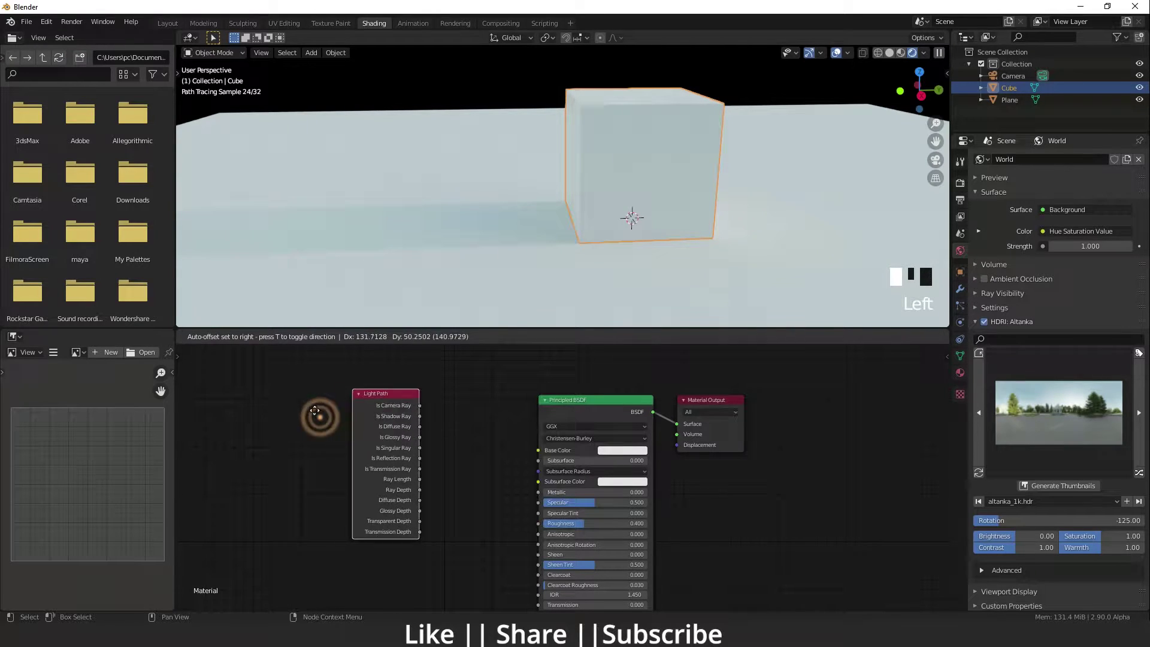
# Step: Move the Principled BSDF left and the Material Output further right
pyautogui.moveTo(616, 414); pyautogui.dragTo(551, 425)
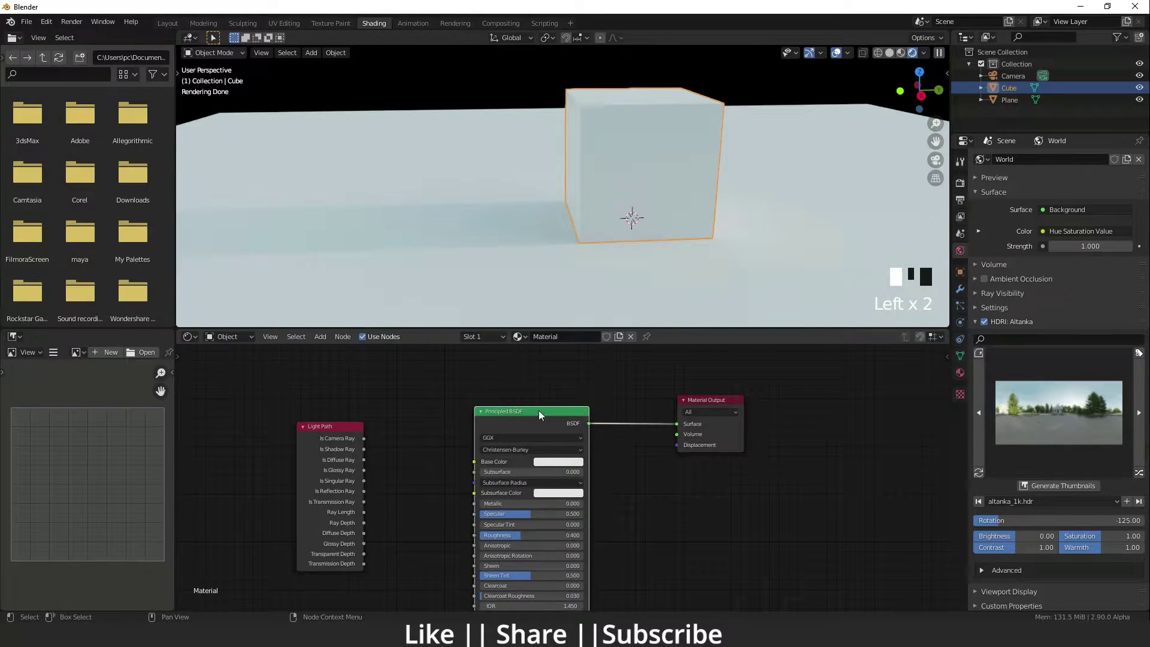
pyautogui.moveTo(715, 397); pyautogui.dragTo(775, 409)
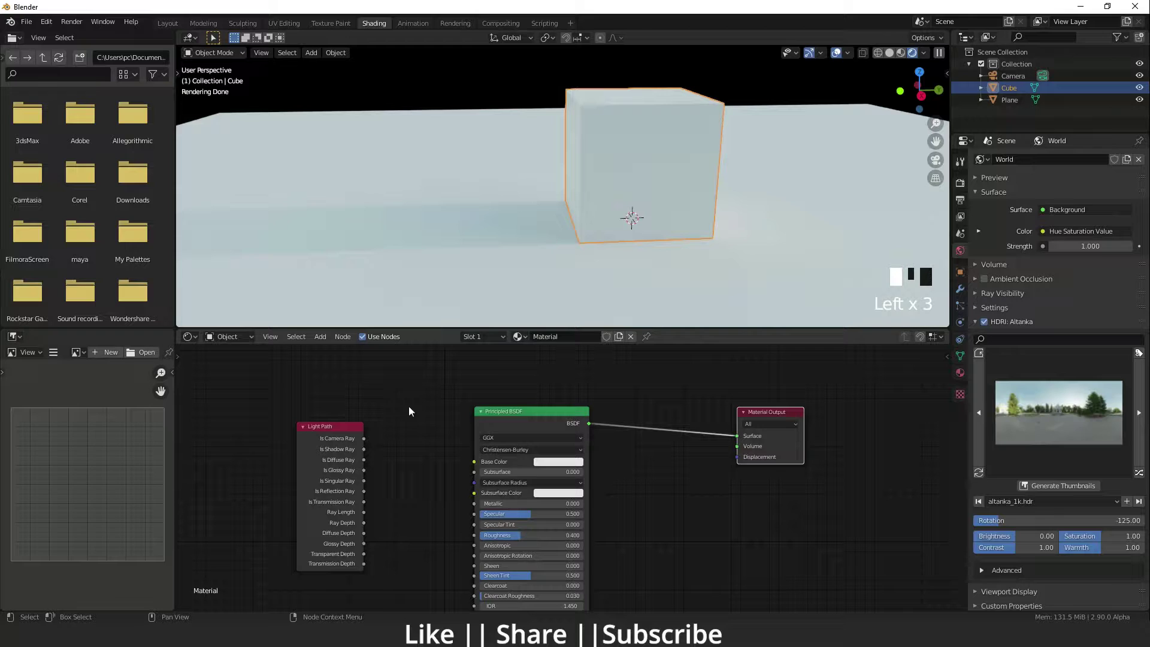
pyautogui.hotkey('shift', 'a')
# Step: Drop a Mix Shader (searched 'mix') onto the BSDF-to-Output link and move Light Path up
pyautogui.click(384, 396)
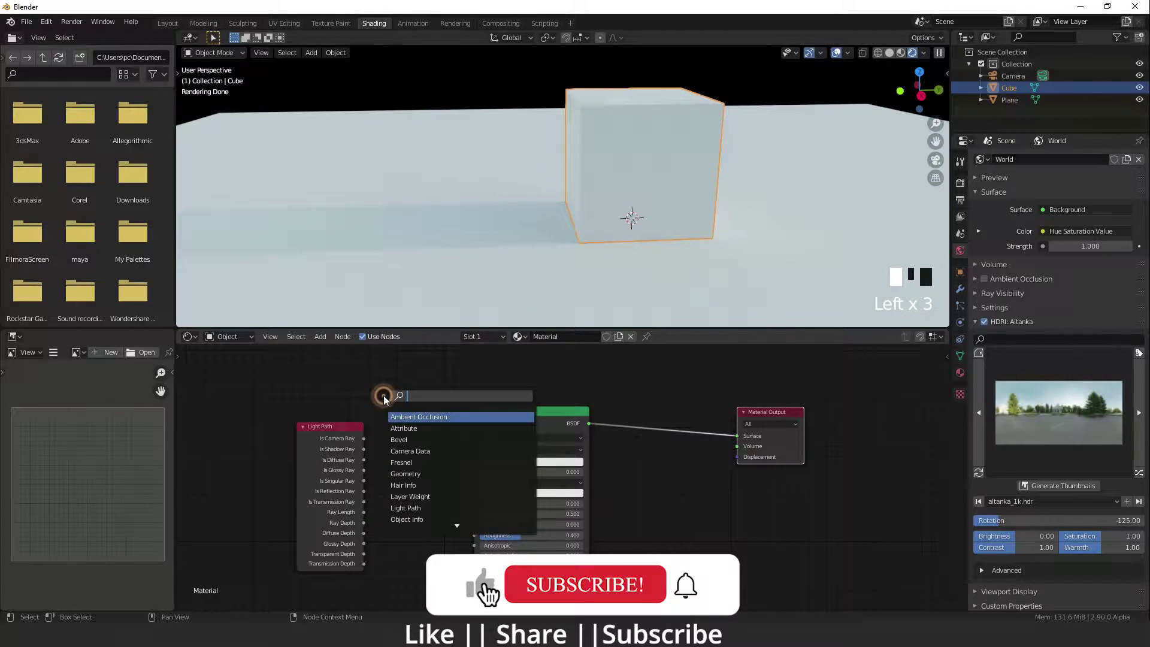
pyautogui.write('mix')
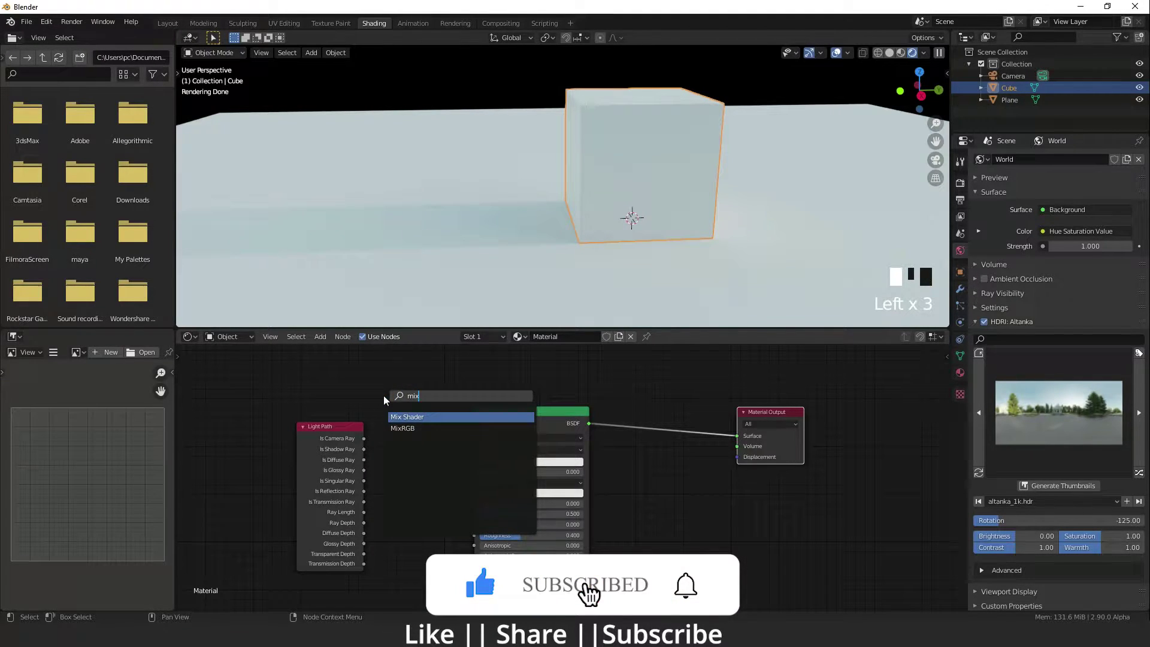
pyautogui.click(418, 418)
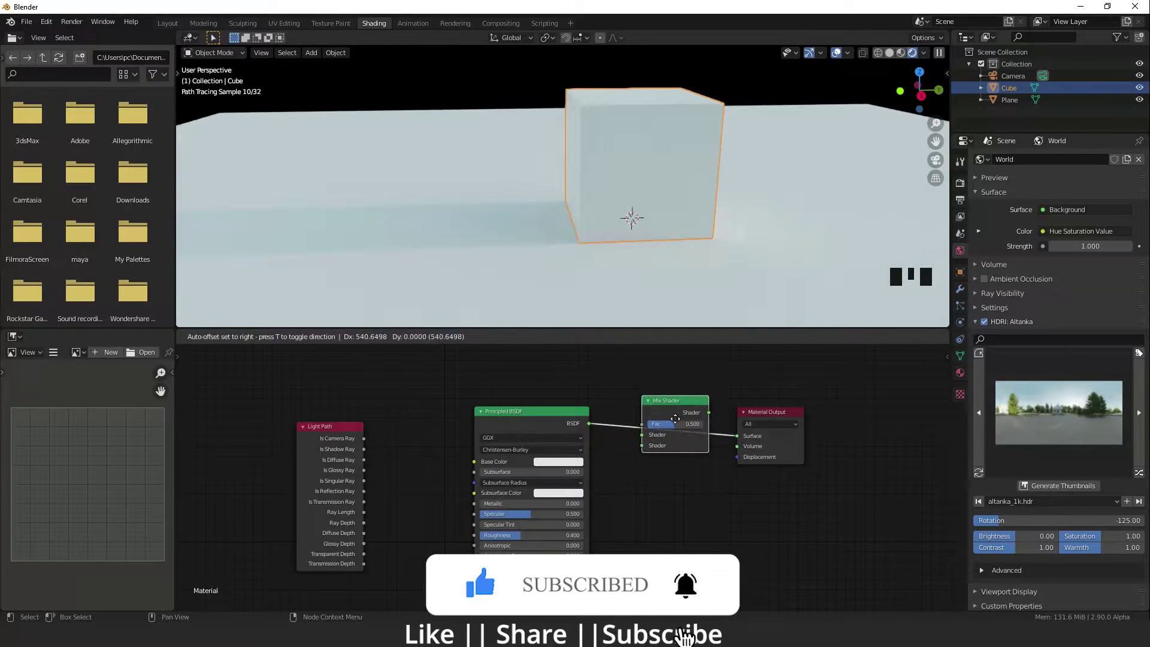
pyautogui.click(668, 423)
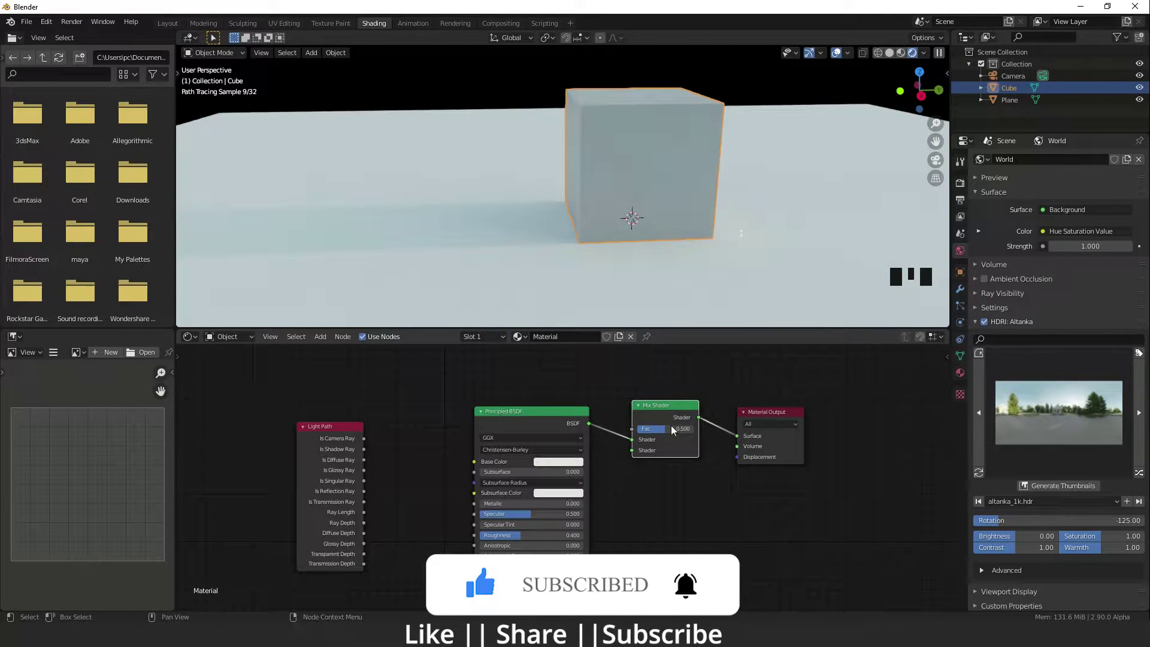
pyautogui.scroll(-1, 624, 513)
pyautogui.keyDown('shift'); pyautogui.moveTo(624, 513); pyautogui.dragTo(599, 510, button='middle'); pyautogui.keyUp('shift')
pyautogui.scroll(5, 466, 469)
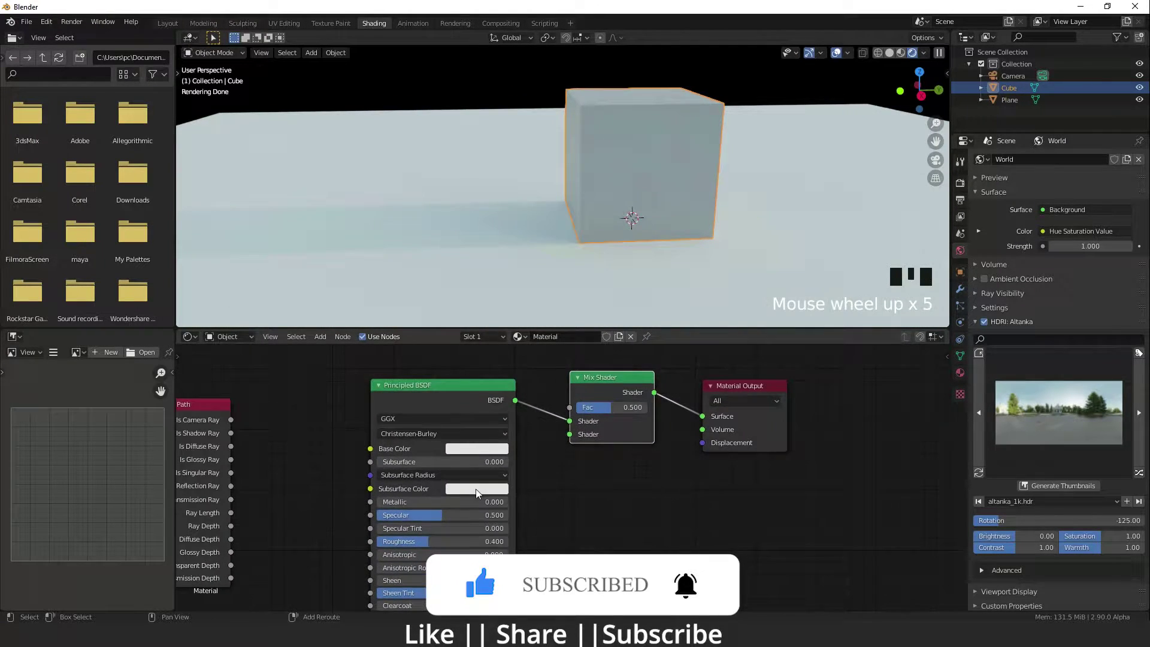
pyautogui.keyDown('shift'); pyautogui.moveTo(476, 489); pyautogui.dragTo(593, 516, button='middle'); pyautogui.keyUp('shift')
pyautogui.keyDown('shift'); pyautogui.moveTo(316, 459); pyautogui.dragTo(383, 470); pyautogui.keyUp('shift')
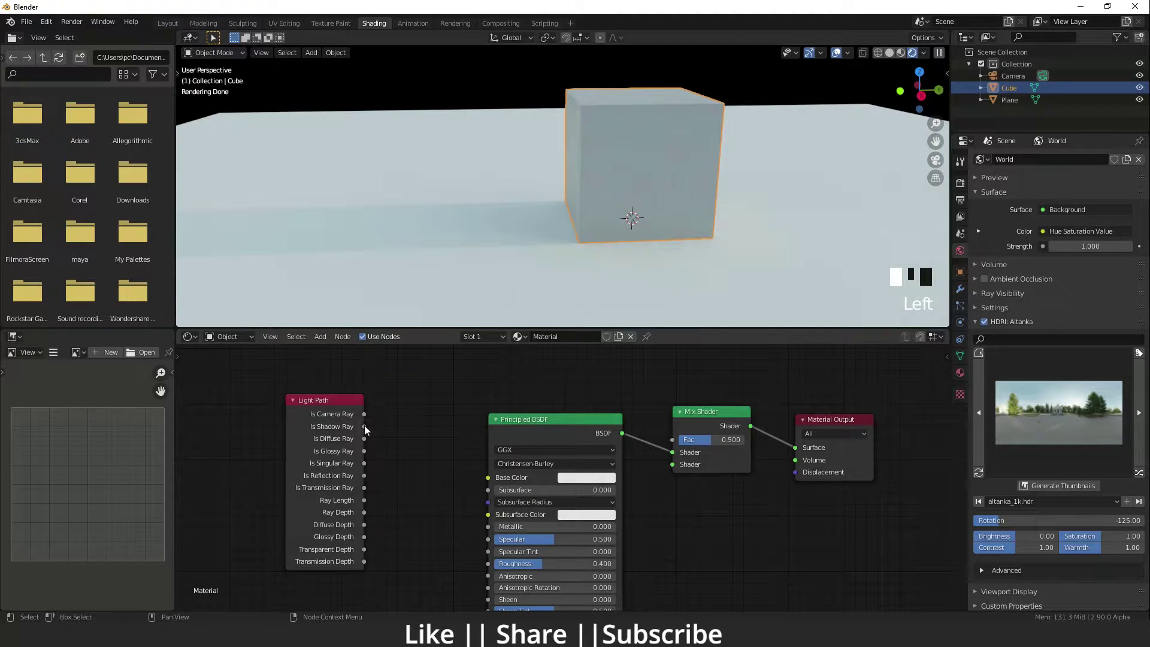
# Step: Connect Light Path's Is Shadow Ray output to the Mix Shader's Fac input
pyautogui.moveTo(364, 426); pyautogui.dragTo(672, 441)
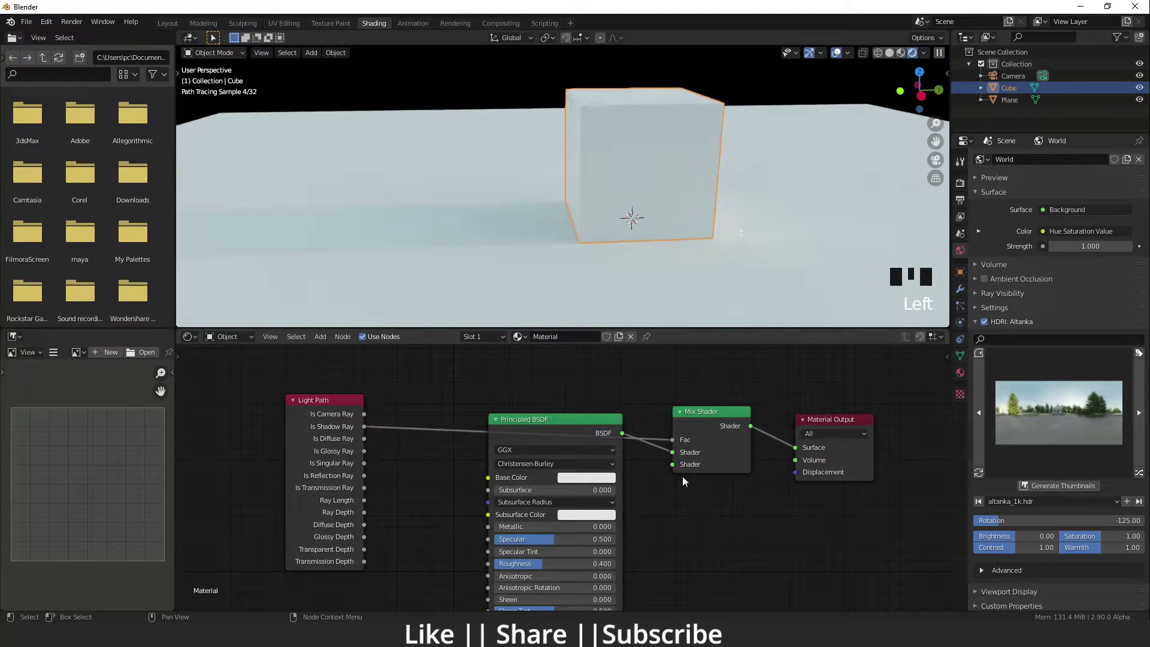
pyautogui.scroll(-5, 682, 477)
pyautogui.keyDown('shift'); pyautogui.moveTo(605, 503); pyautogui.dragTo(550, 467, button='middle'); pyautogui.keyUp('shift')
pyautogui.moveTo(503, 403); pyautogui.dragTo(502, 421)
pyautogui.scroll(2, 502, 422)
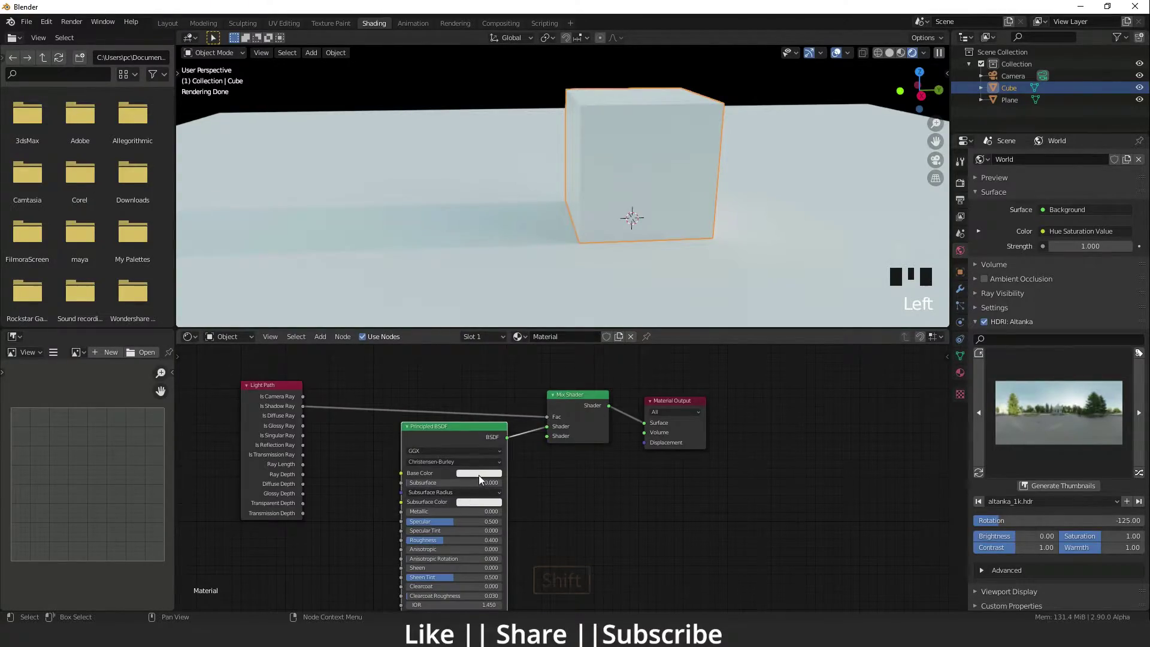
# Step: Set the Principled BSDF Base Color to a saturated blue-violet
pyautogui.click(480, 473)
pyautogui.click(506, 376)
pyautogui.click(494, 380)
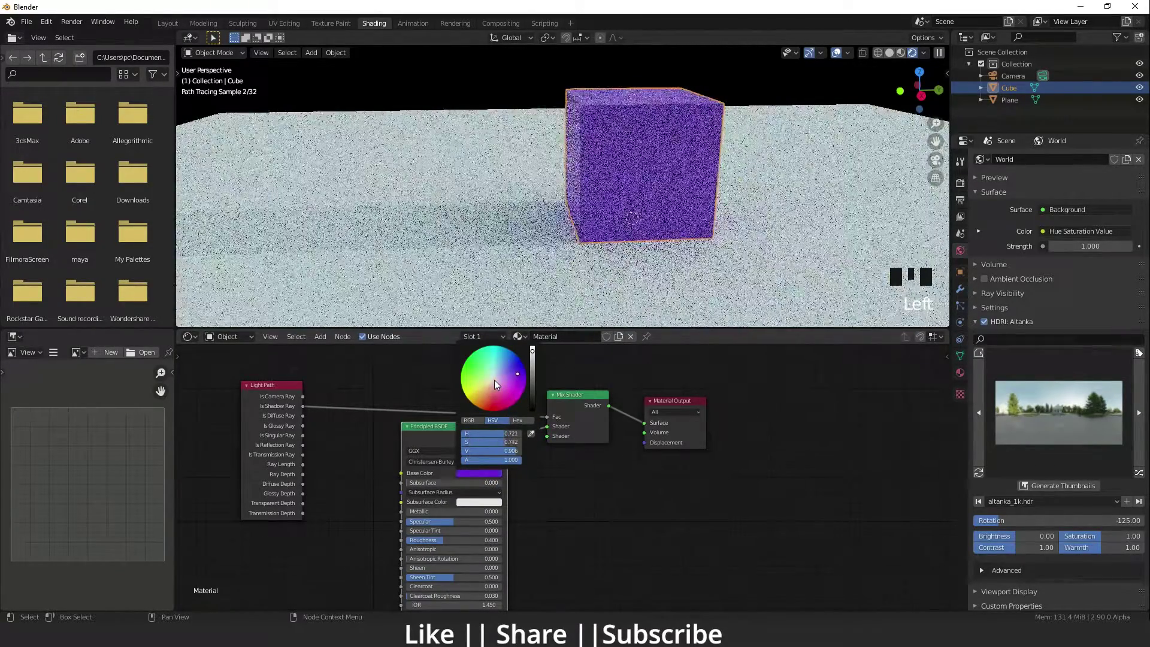
pyautogui.scroll(-2, 590, 497)
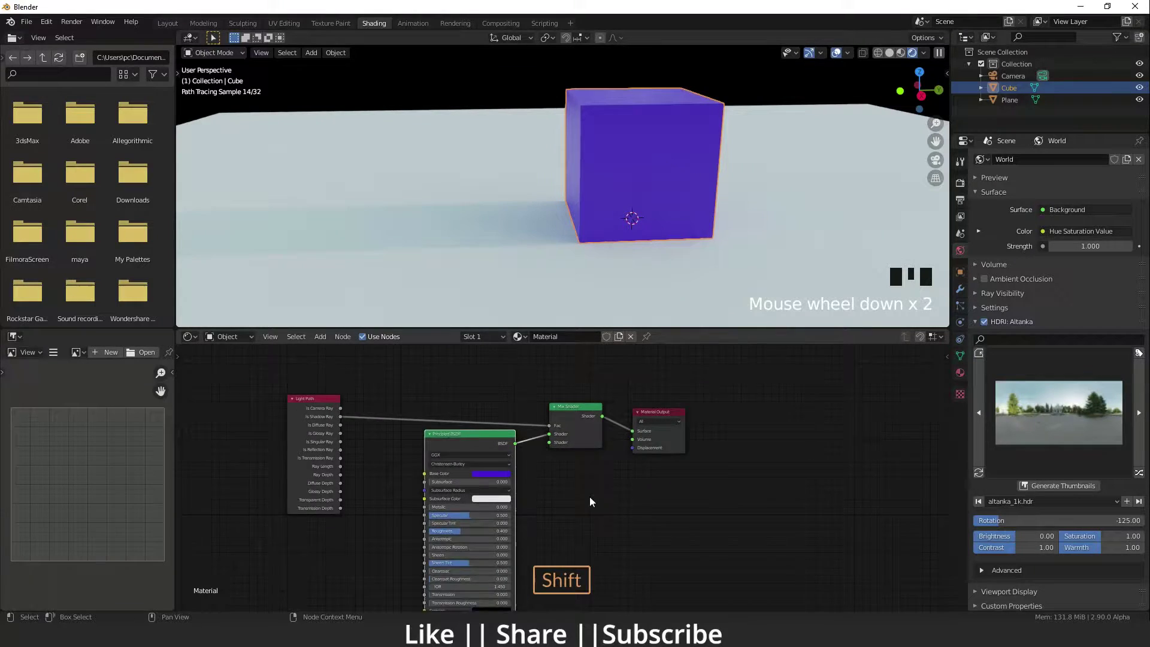
pyautogui.keyDown('shift'); pyautogui.moveTo(589, 498); pyautogui.dragTo(558, 507, button='middle'); pyautogui.keyUp('shift')
pyautogui.moveTo(474, 444); pyautogui.dragTo(505, 492)
# Step: Add a Transparent BSDF node via search 'tra' into the cube's material
pyautogui.hotkey('shift', 'a')
pyautogui.moveTo(389, 466)
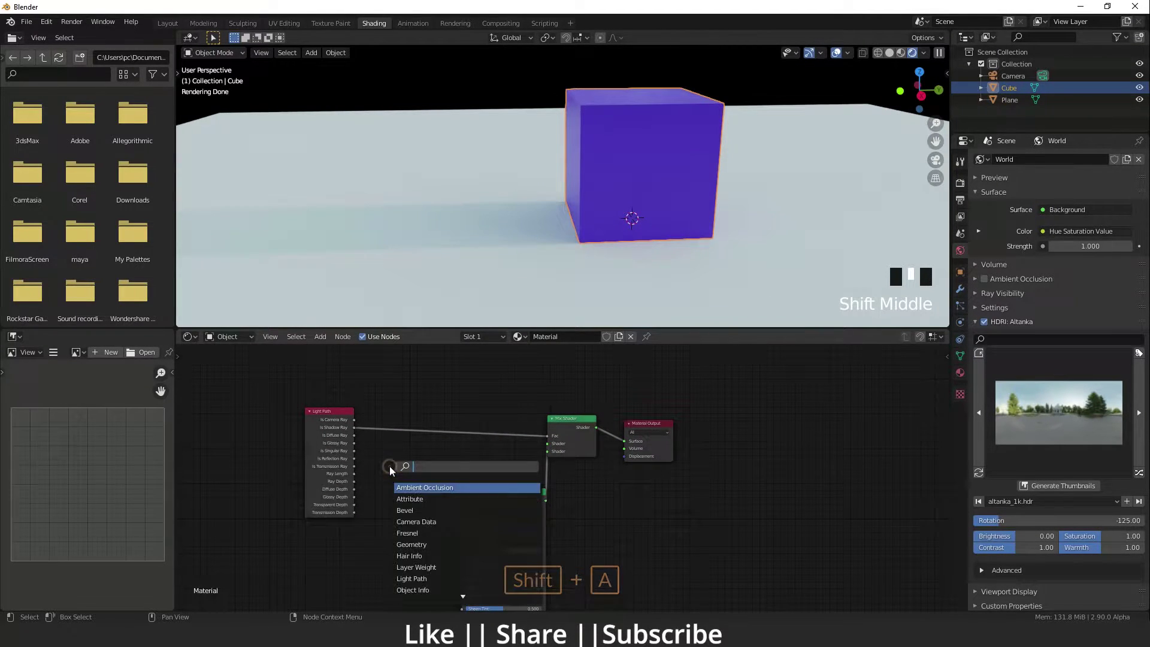
pyautogui.write('tra')
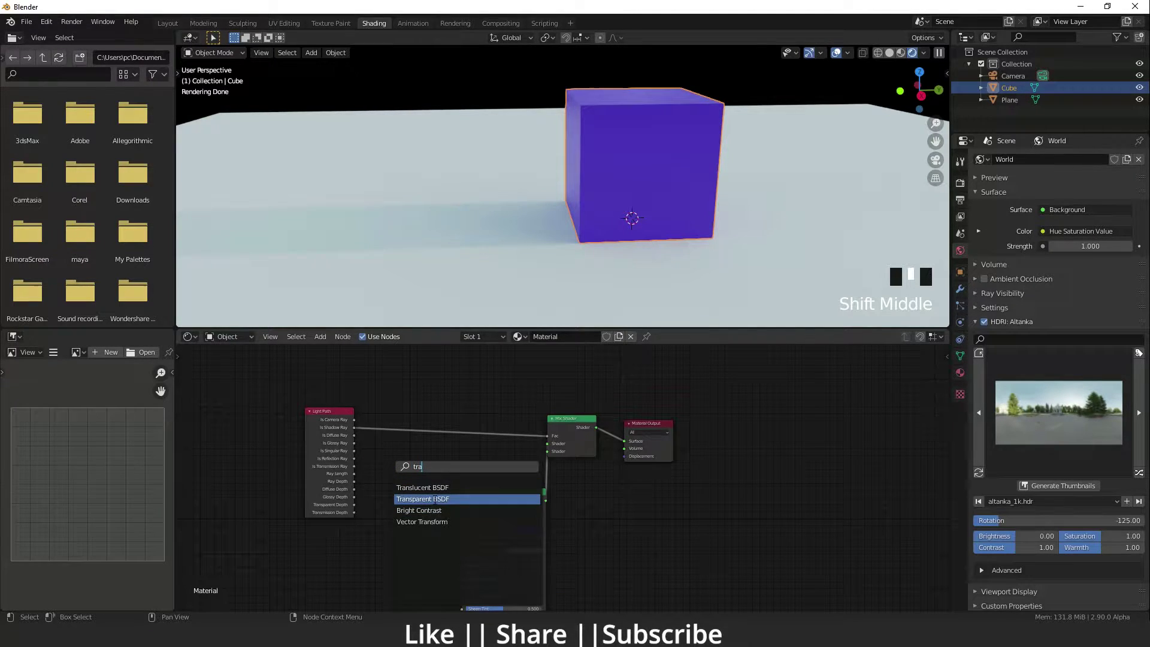
pyautogui.click(436, 499)
pyautogui.click(606, 525)
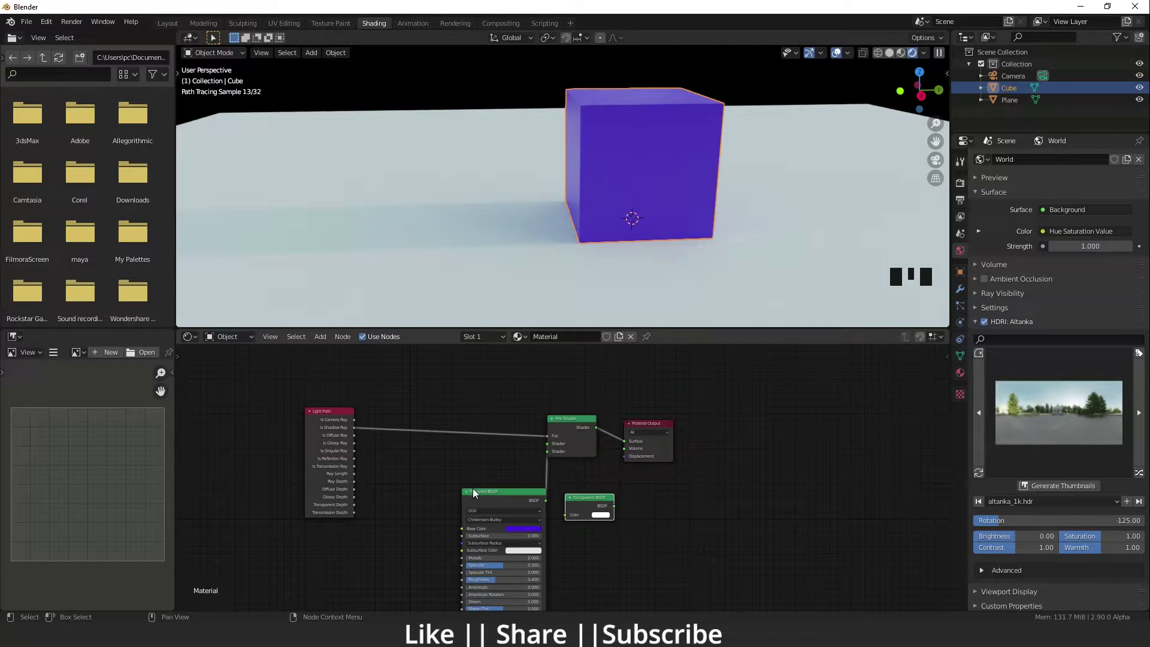
# Step: Rearrange the nodes and wire Transparent BSDF into the Mix Shader's second Shader input
pyautogui.moveTo(505, 501); pyautogui.dragTo(439, 488)
pyautogui.moveTo(651, 423); pyautogui.dragTo(728, 422)
pyautogui.moveTo(578, 419); pyautogui.dragTo(635, 415)
pyautogui.moveTo(591, 497)
pyautogui.mouseDown()
pyautogui.moveTo(560, 495)
pyautogui.moveTo(599, 486)
pyautogui.mouseUp()
pyautogui.moveTo(605, 447); pyautogui.dragTo(606, 448)
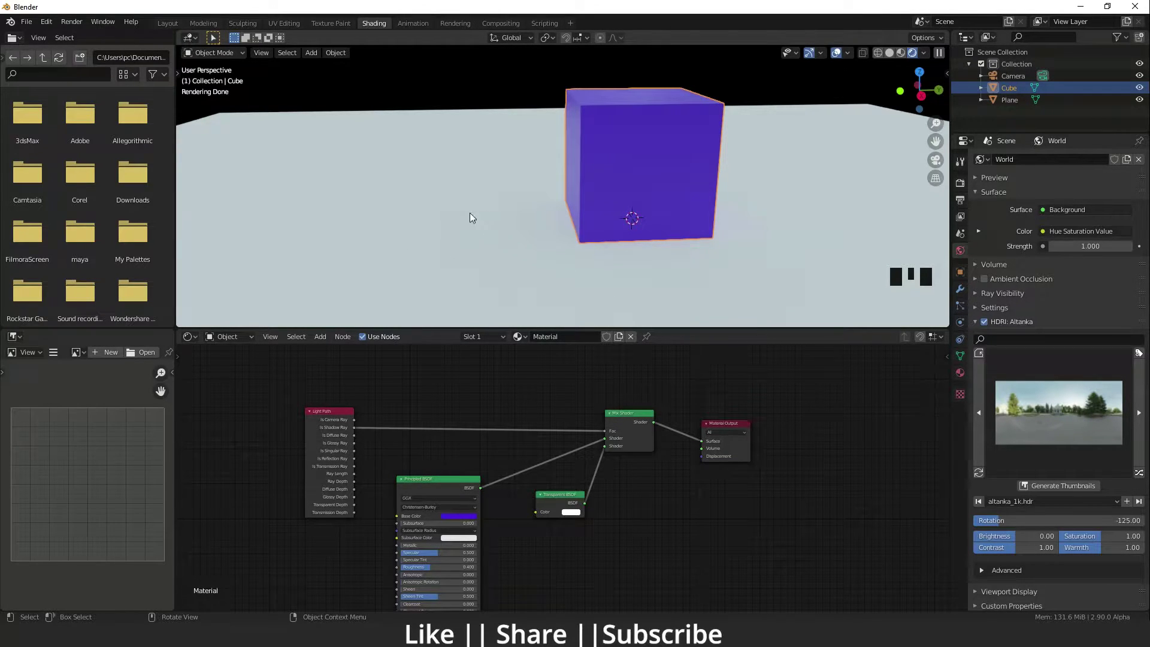
# Step: Try faint blue, yellow and cyan Transparent BSDF colours, settling on blue (H 0.642, S 0.567)
pyautogui.scroll(5, 561, 534)
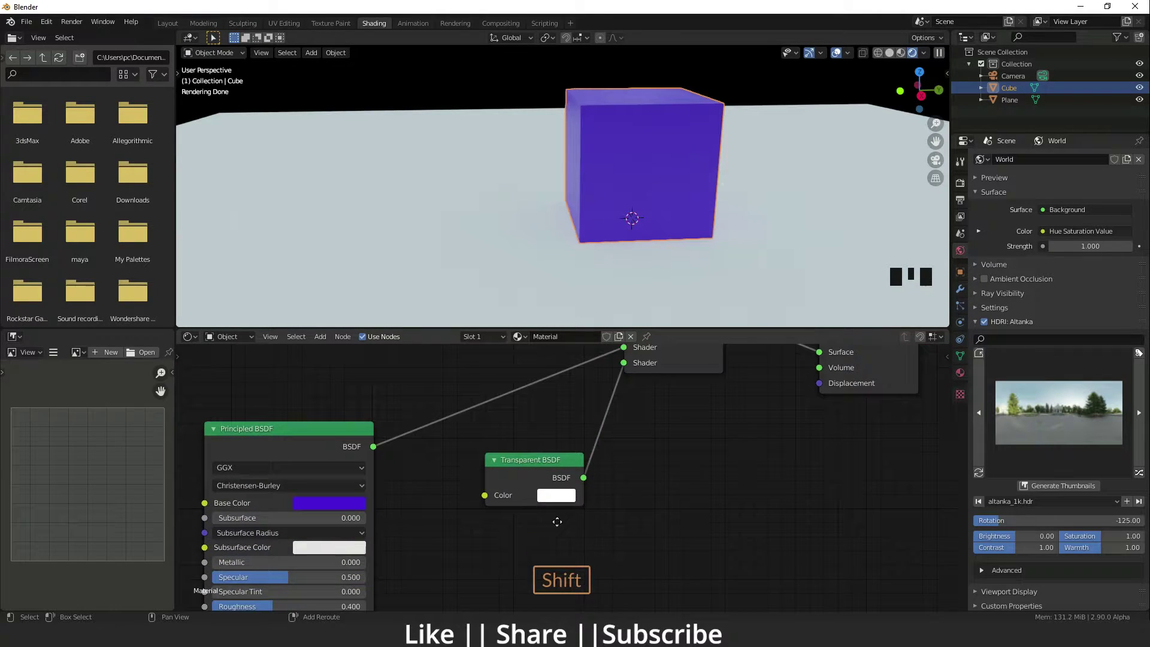
pyautogui.click(568, 490)
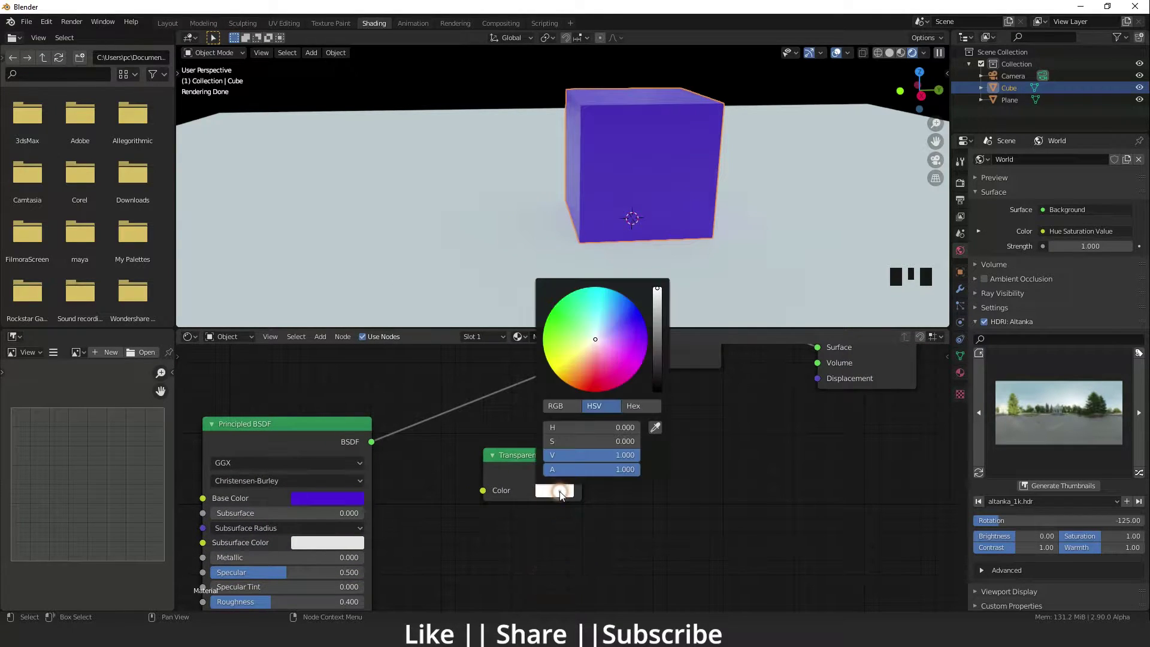
pyautogui.click(598, 336)
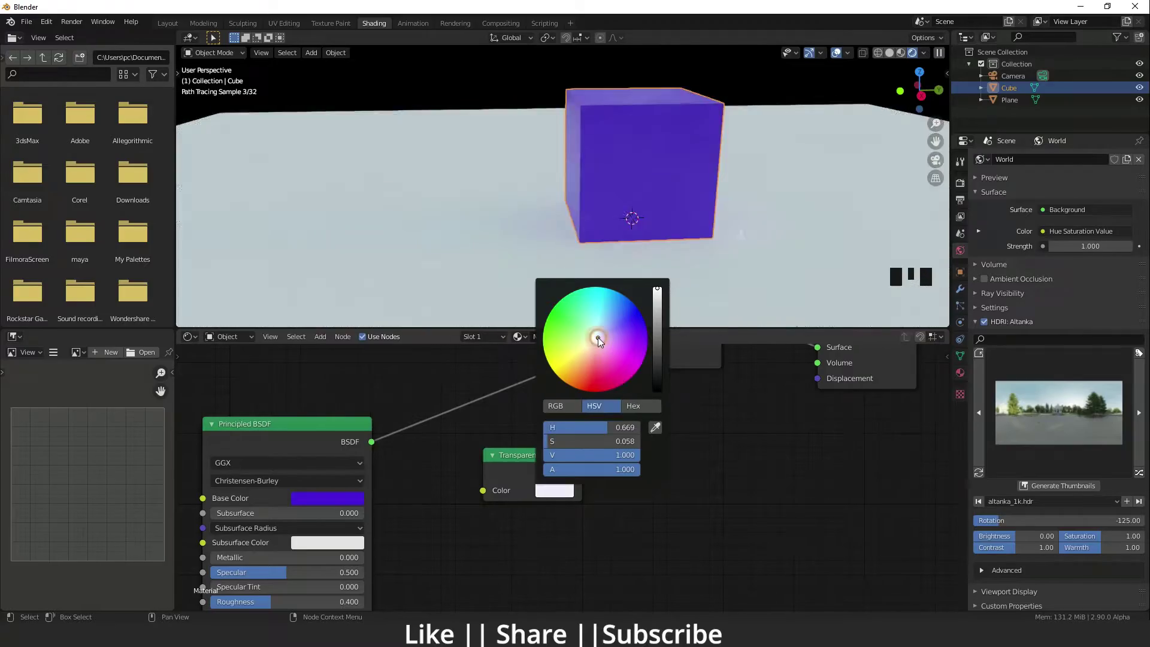
pyautogui.moveTo(598, 337); pyautogui.dragTo(573, 361)
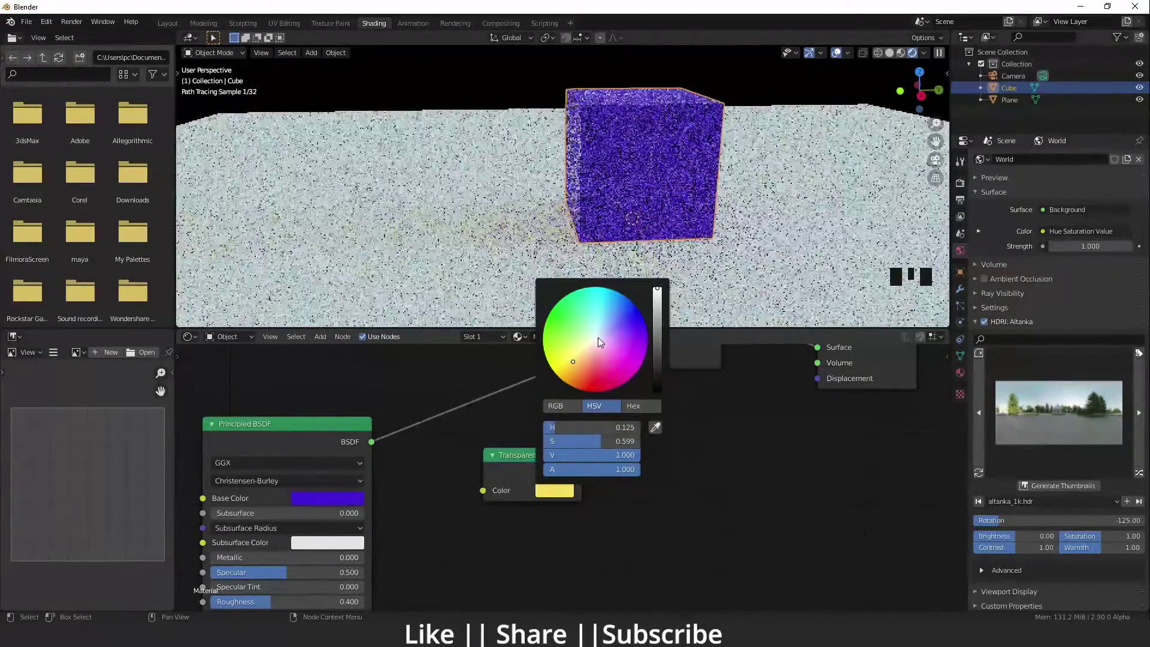
pyautogui.click(563, 490)
pyautogui.click(602, 329)
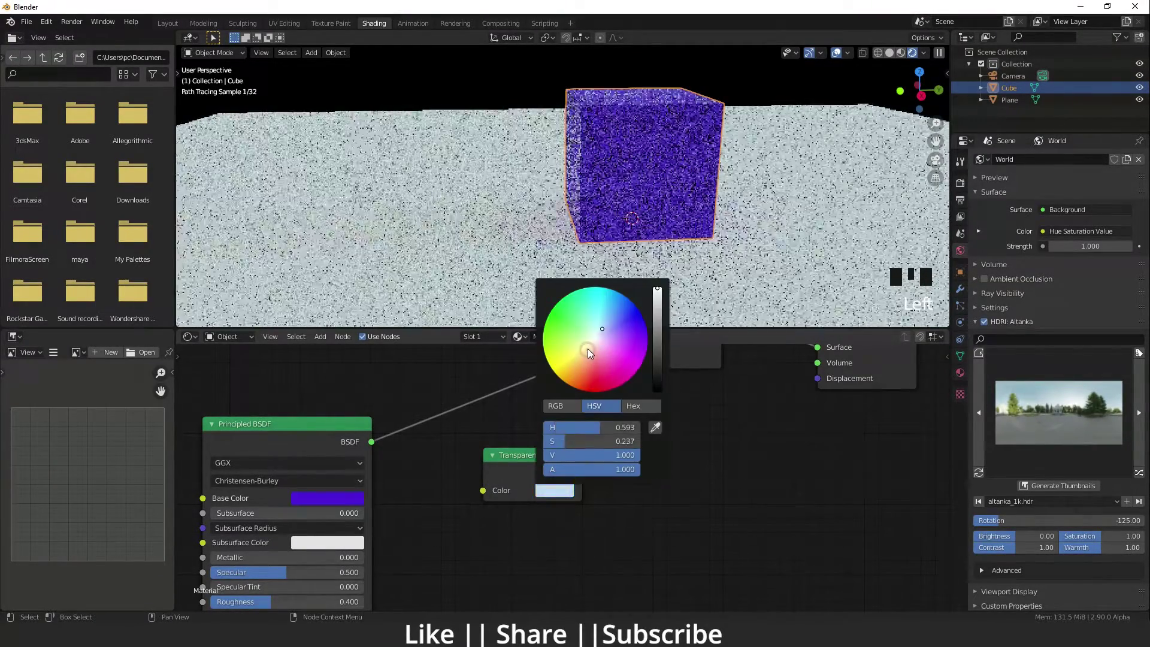
pyautogui.click(616, 303)
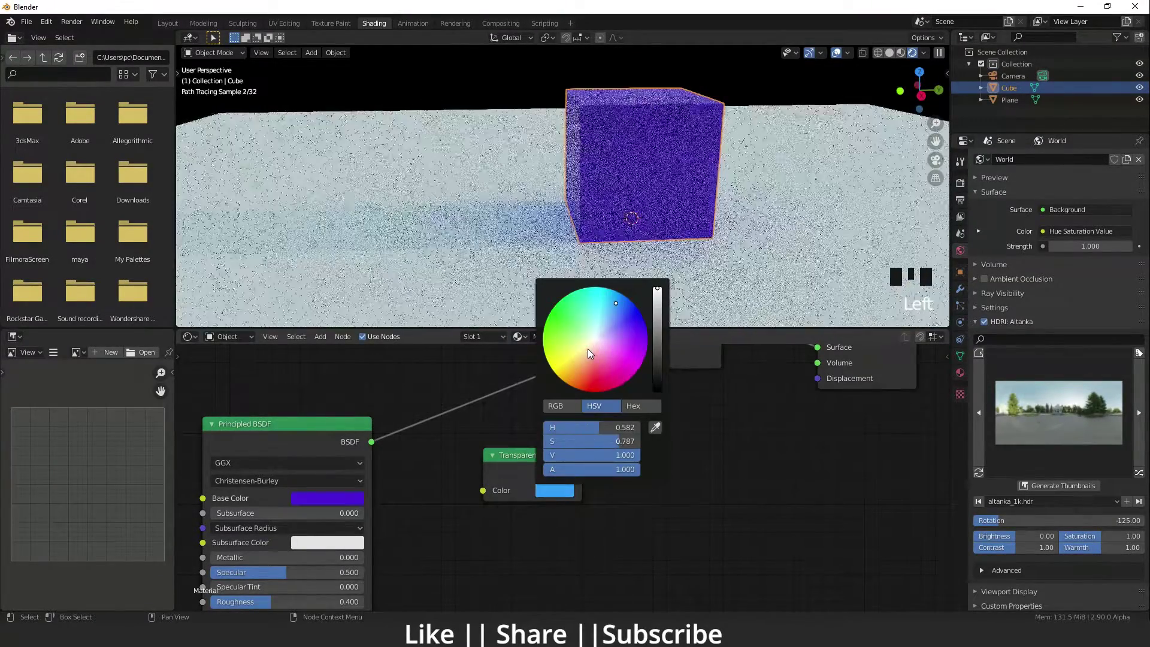
pyautogui.click(615, 302)
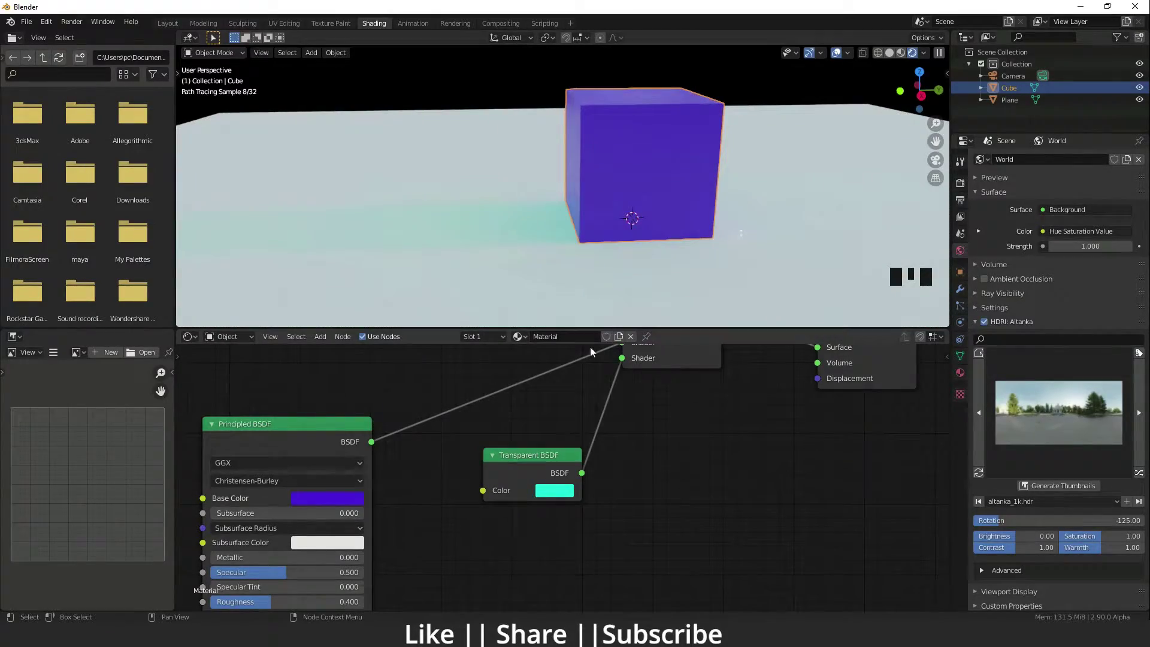
pyautogui.click(552, 493)
pyautogui.click(619, 319)
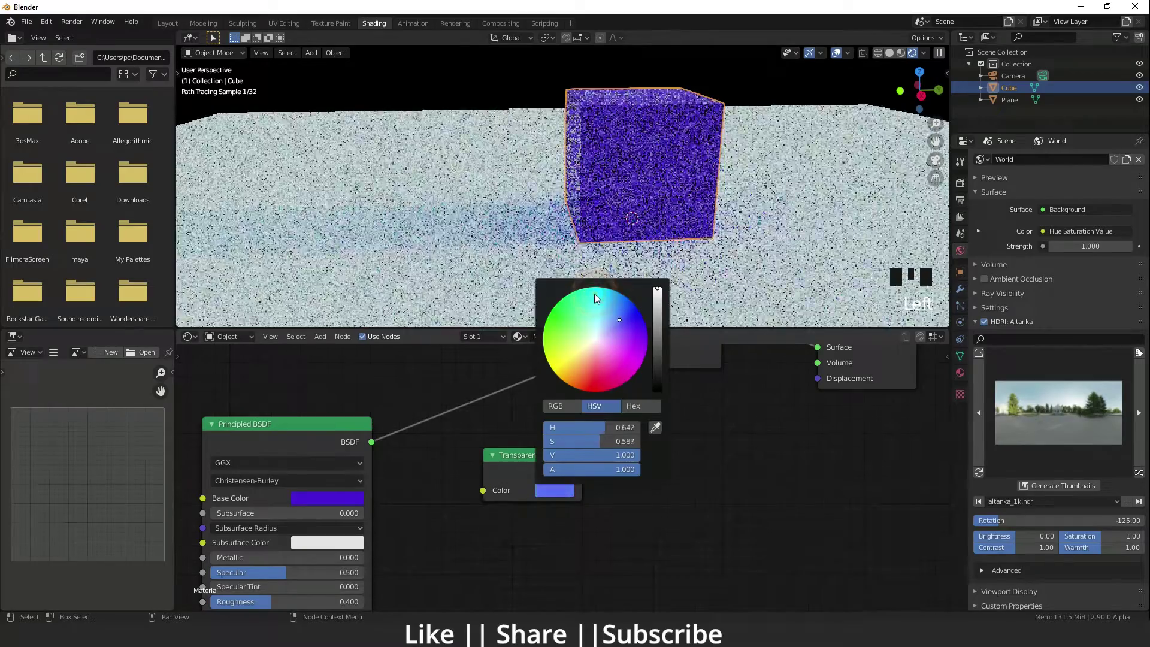
# Step: Change the Transparent BSDF colour to red and check the shadow
pyautogui.scroll(-10, 552, 493)
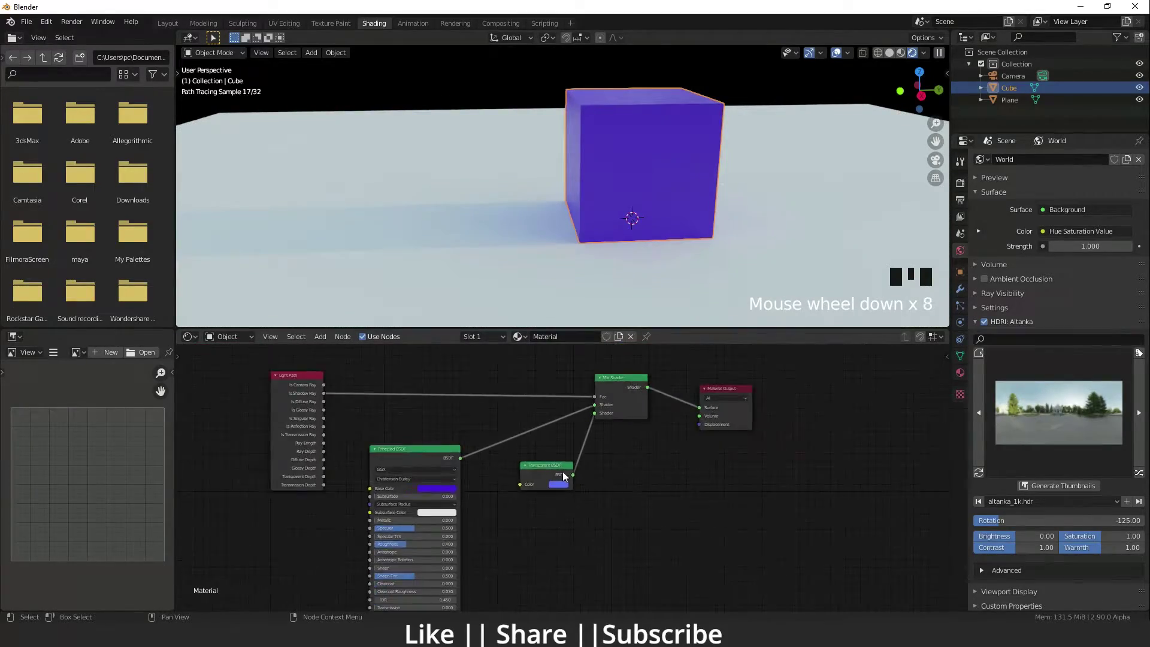
pyautogui.scroll(3, 552, 493)
pyautogui.click(545, 493)
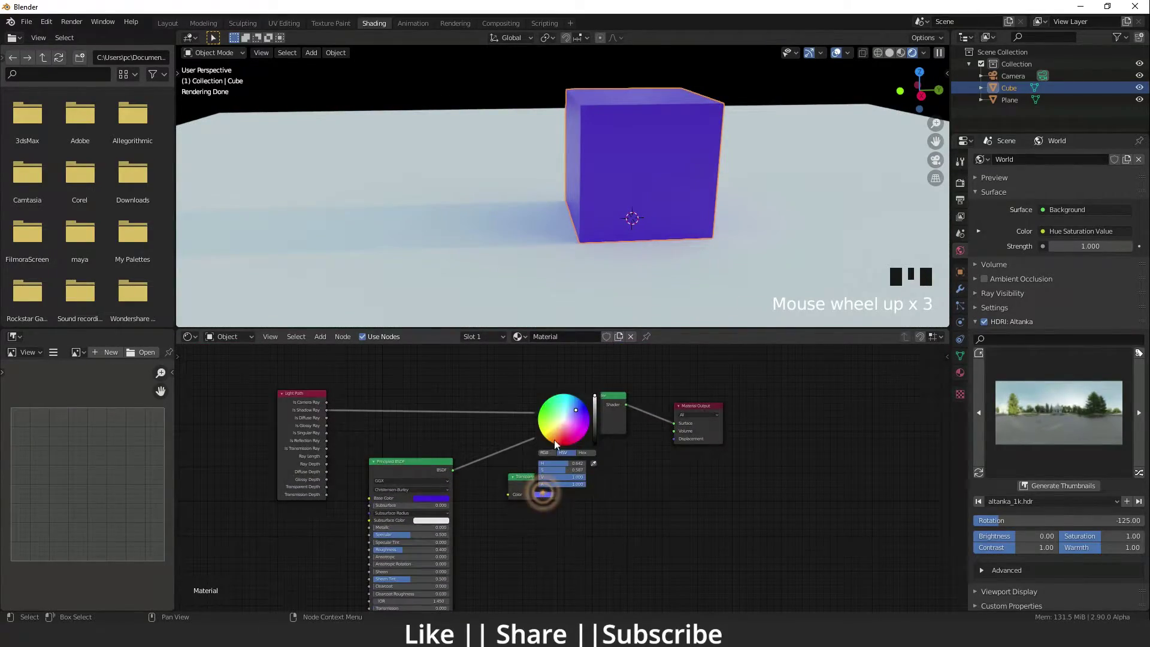
pyautogui.click(570, 412)
pyautogui.moveTo(501, 242)
pyautogui.mouseDown(button='middle')
pyautogui.moveTo(499, 264)
pyautogui.moveTo(505, 248)
pyautogui.mouseUp(button='middle')
pyautogui.scroll(4, 505, 248)
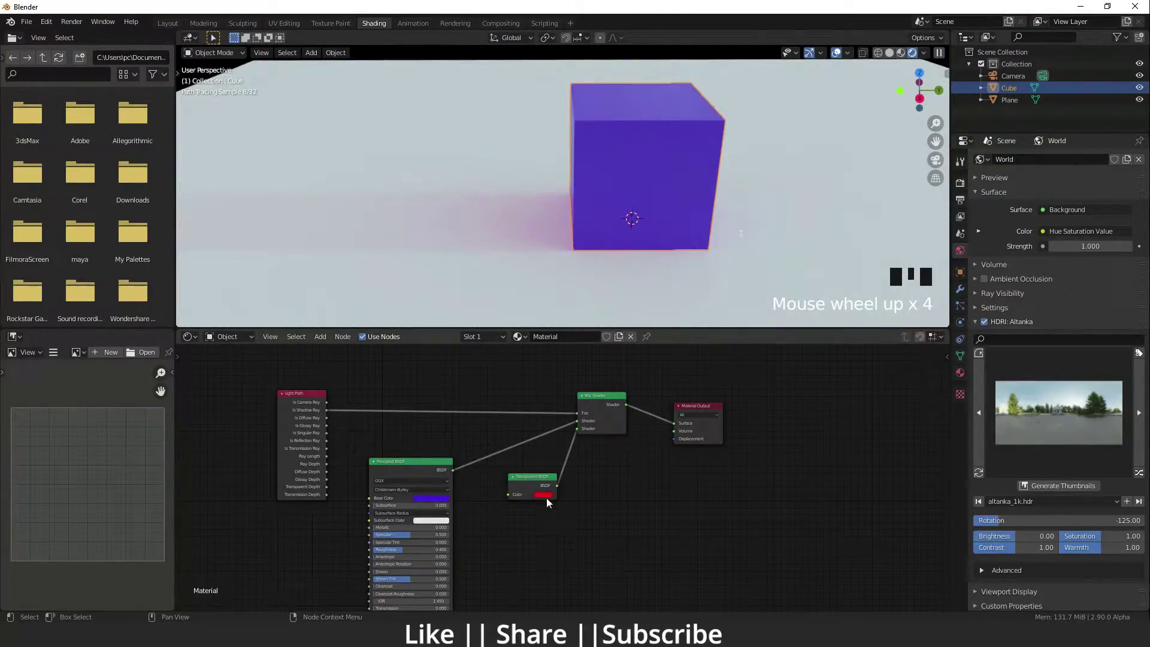
# Step: Darken the shadow colour to dark red and black, then finish on pale greyish blue
pyautogui.click(546, 498)
pyautogui.click(592, 400)
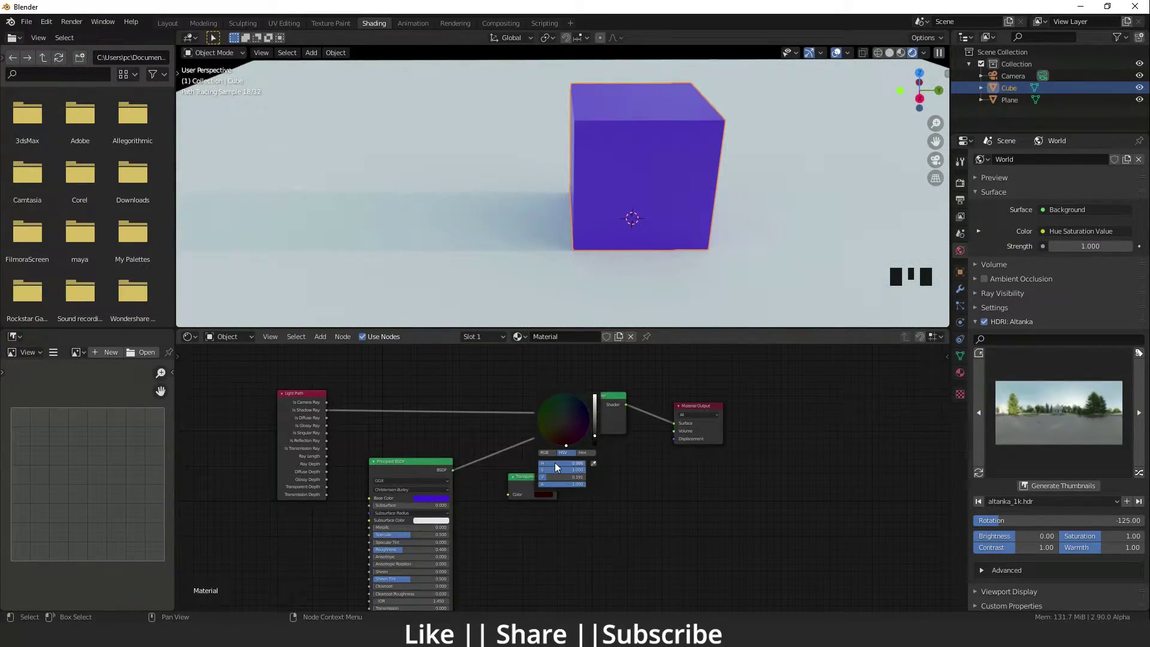
pyautogui.click(595, 436)
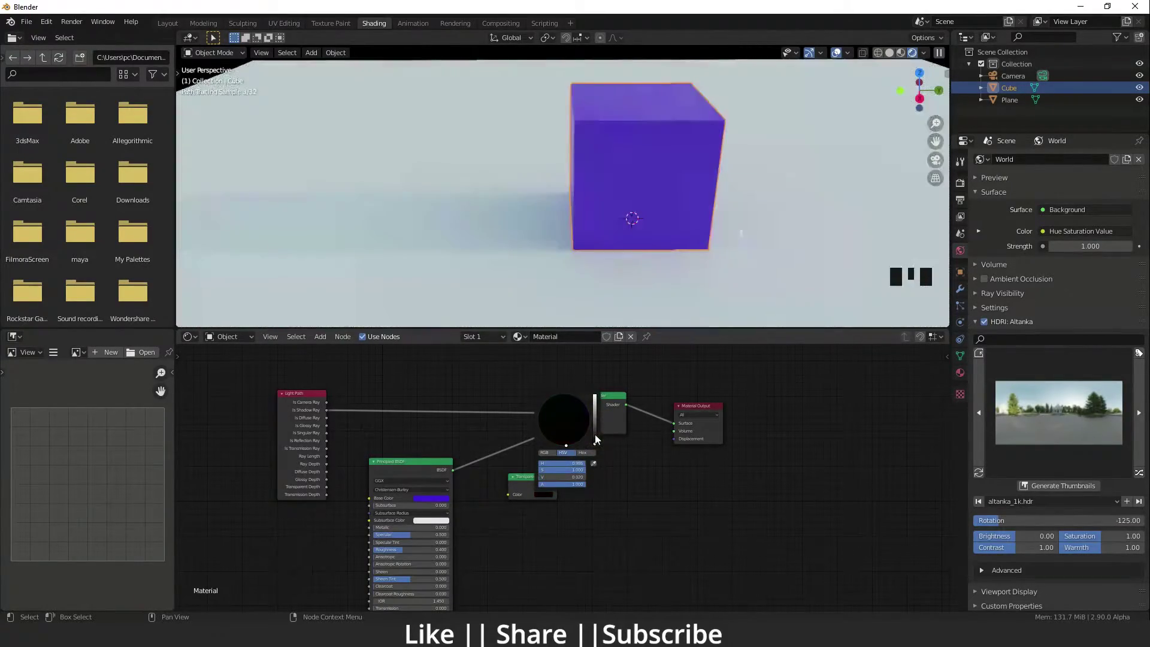
pyautogui.click(548, 495)
pyautogui.click(594, 403)
pyautogui.click(568, 421)
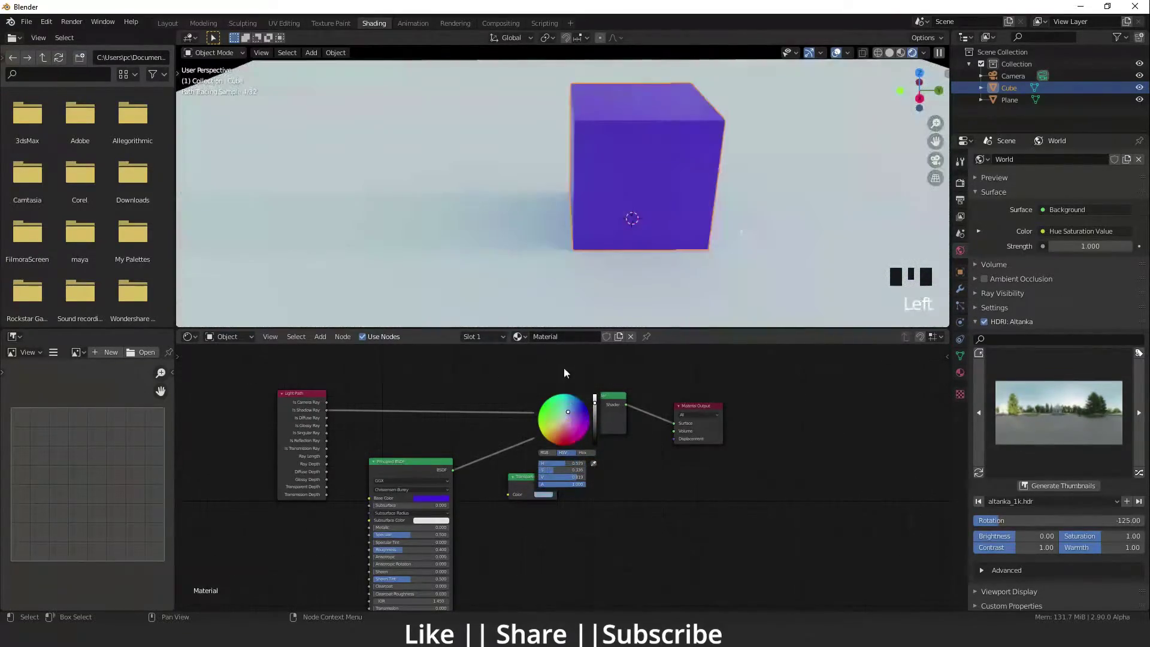
# Step: Orbit to show the whole floor and select the plane
pyautogui.scroll(-7, 516, 423)
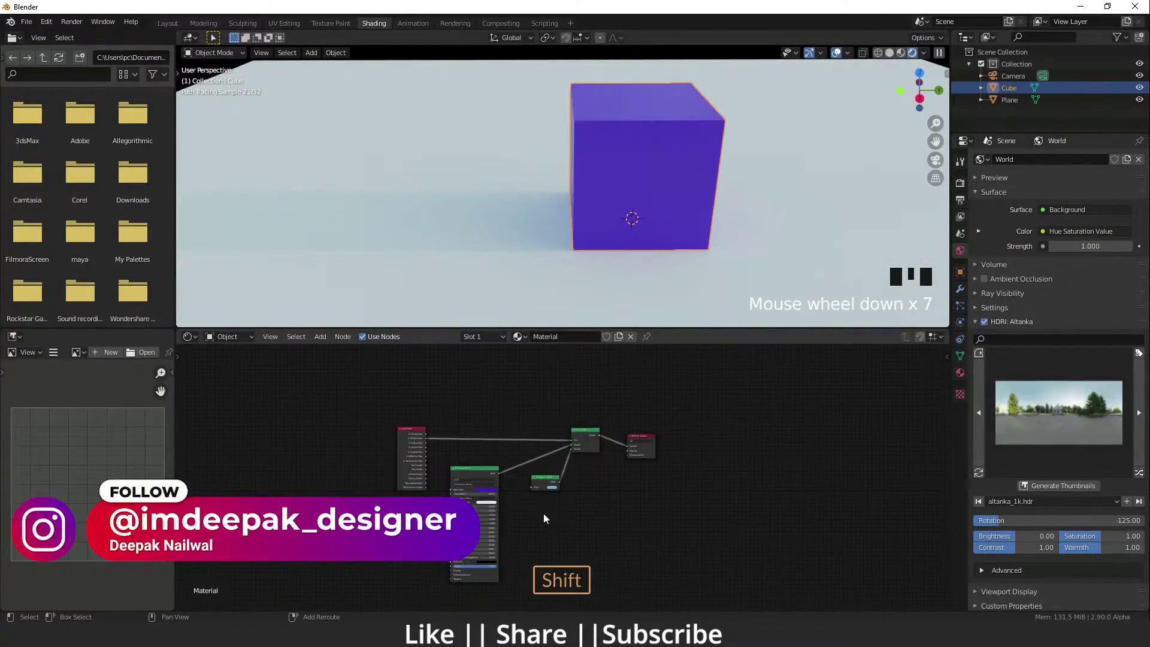
pyautogui.moveTo(544, 512)
pyautogui.keyDown('shift'); pyautogui.mouseDown(button='middle')
pyautogui.moveTo(530, 534)
pyautogui.moveTo(555, 502)
pyautogui.moveTo(557, 530)
pyautogui.mouseUp(button='middle'); pyautogui.keyUp('shift')
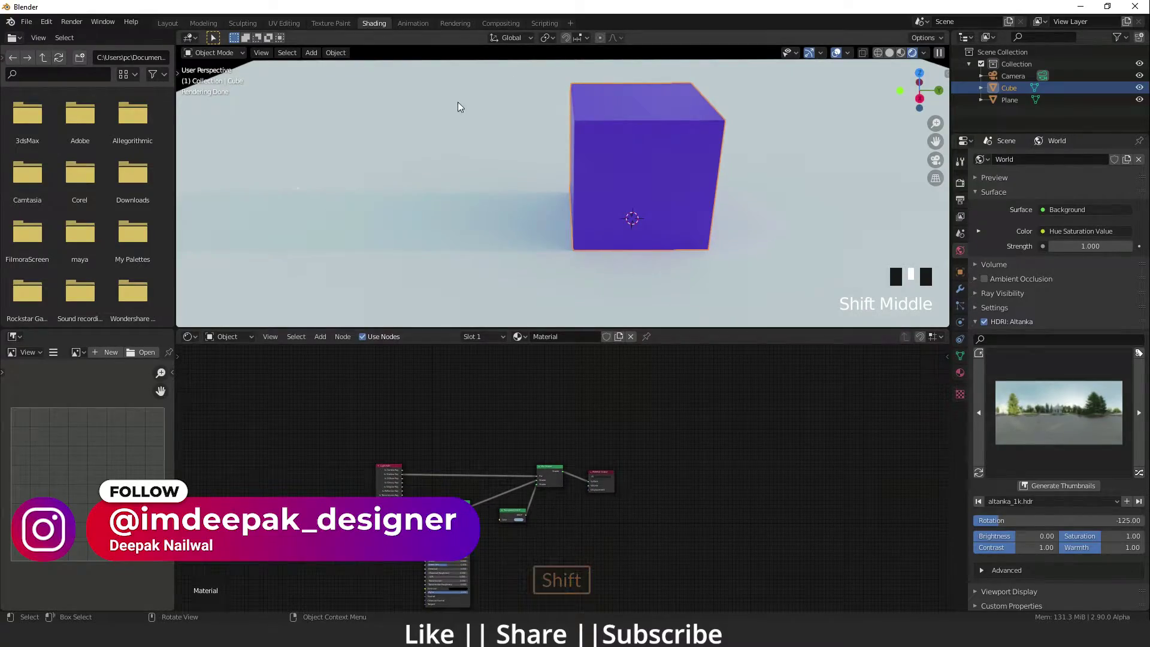
pyautogui.scroll(-4, 493, 273)
pyautogui.moveTo(493, 272); pyautogui.dragTo(509, 228, button='middle')
pyautogui.scroll(4, 545, 216)
pyautogui.scroll(-2, 519, 246)
pyautogui.click(456, 263)
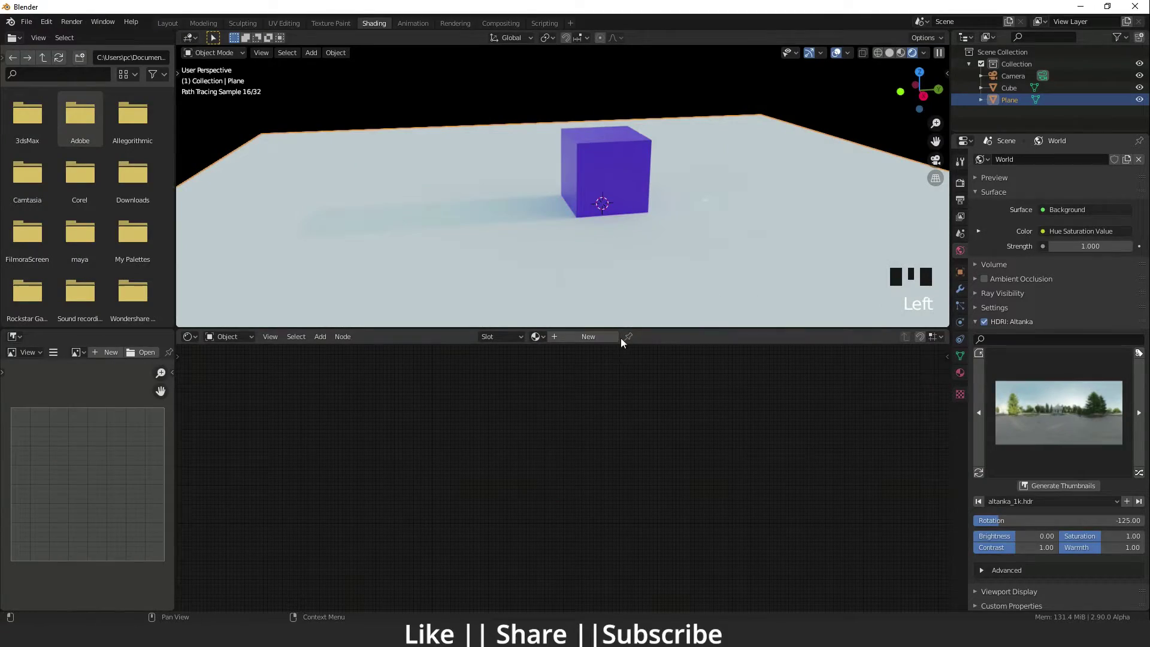
# Step: Create Material.001 for the plane and set its Base Color to sandy tan
pyautogui.doubleClick(606, 339)
pyautogui.click(457, 473)
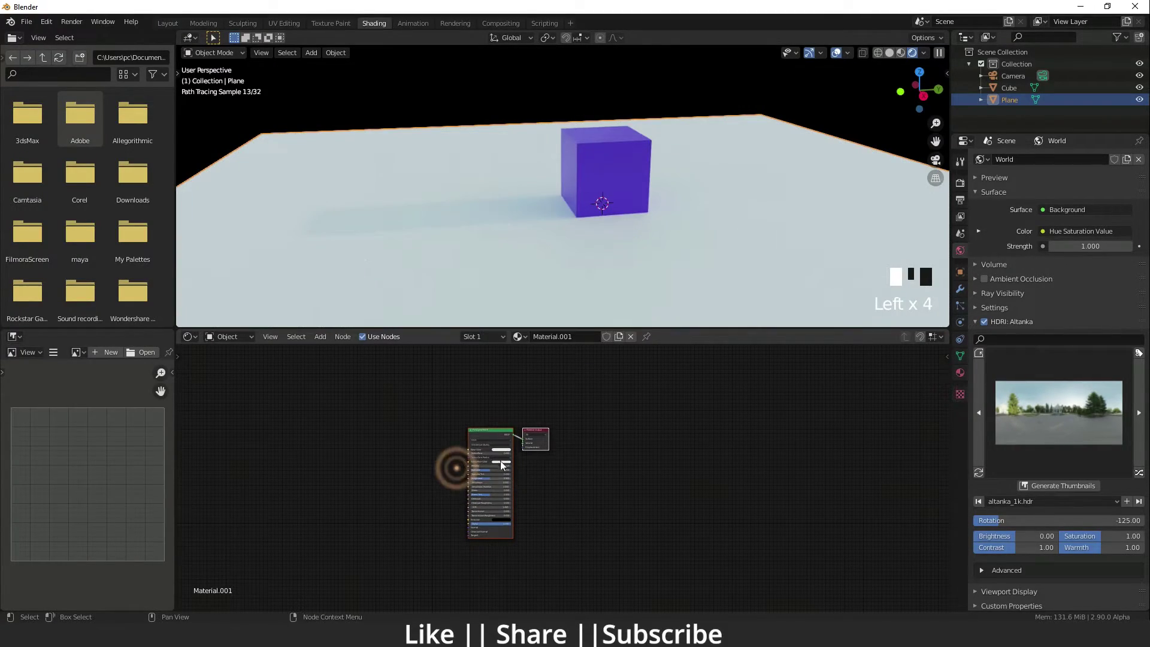
pyautogui.click(503, 451)
pyautogui.click(507, 415)
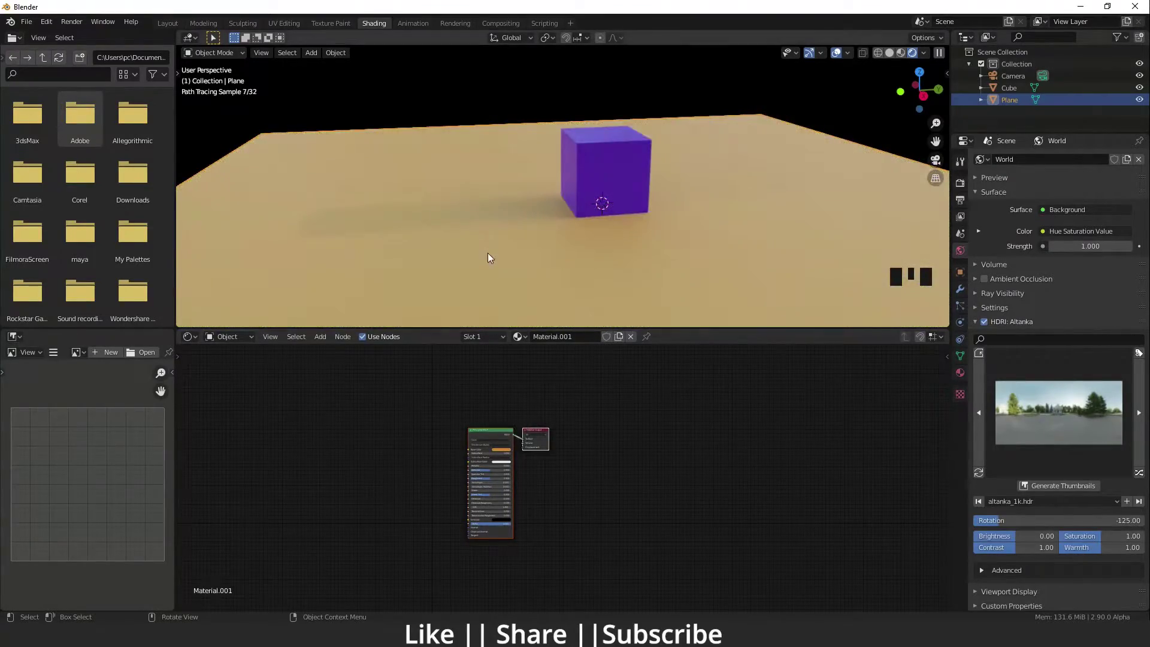
pyautogui.scroll(3, 487, 253)
pyautogui.moveTo(483, 268)
pyautogui.keyDown('shift'); pyautogui.mouseDown(button='middle')
pyautogui.moveTo(525, 271)
pyautogui.moveTo(516, 258)
pyautogui.mouseUp(button='middle'); pyautogui.keyUp('shift')
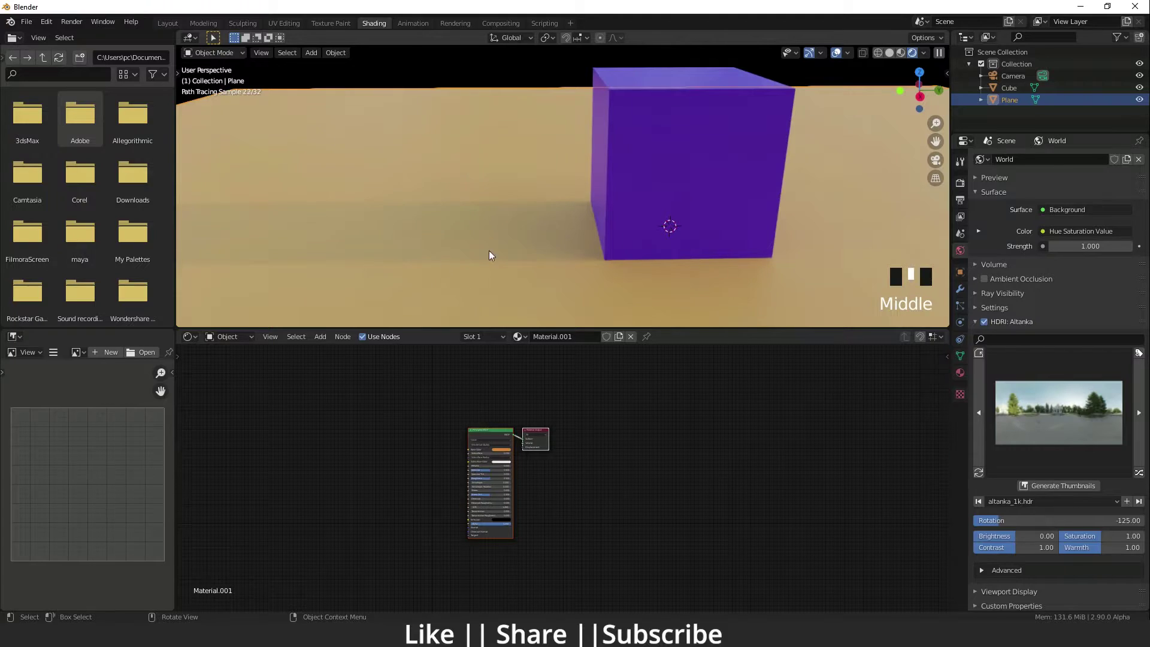
pyautogui.scroll(-2, 517, 232)
# Step: Eyedrop the floor's tan into the cube's Transparent BSDF colour, brightened to H 0.101, S 0.405, V 0.920
pyautogui.click(634, 174)
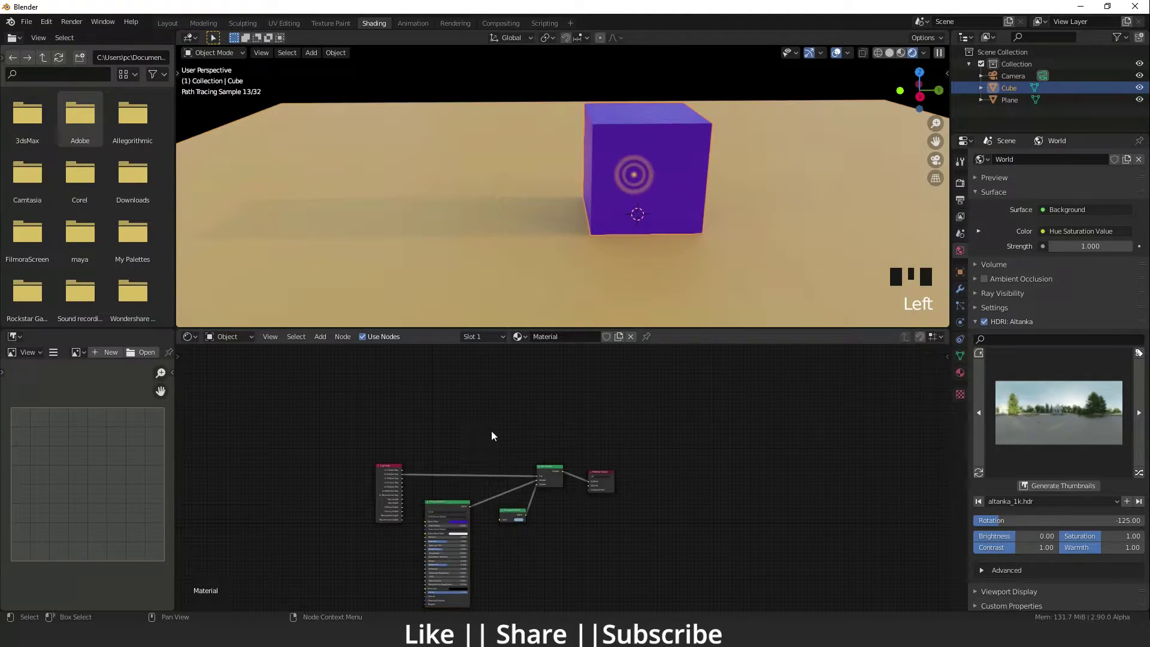
pyautogui.scroll(6, 511, 533)
pyautogui.keyDown('shift'); pyautogui.moveTo(511, 534); pyautogui.dragTo(512, 509, button='middle'); pyautogui.keyUp('shift')
pyautogui.scroll(4, 492, 548)
pyautogui.click(492, 548)
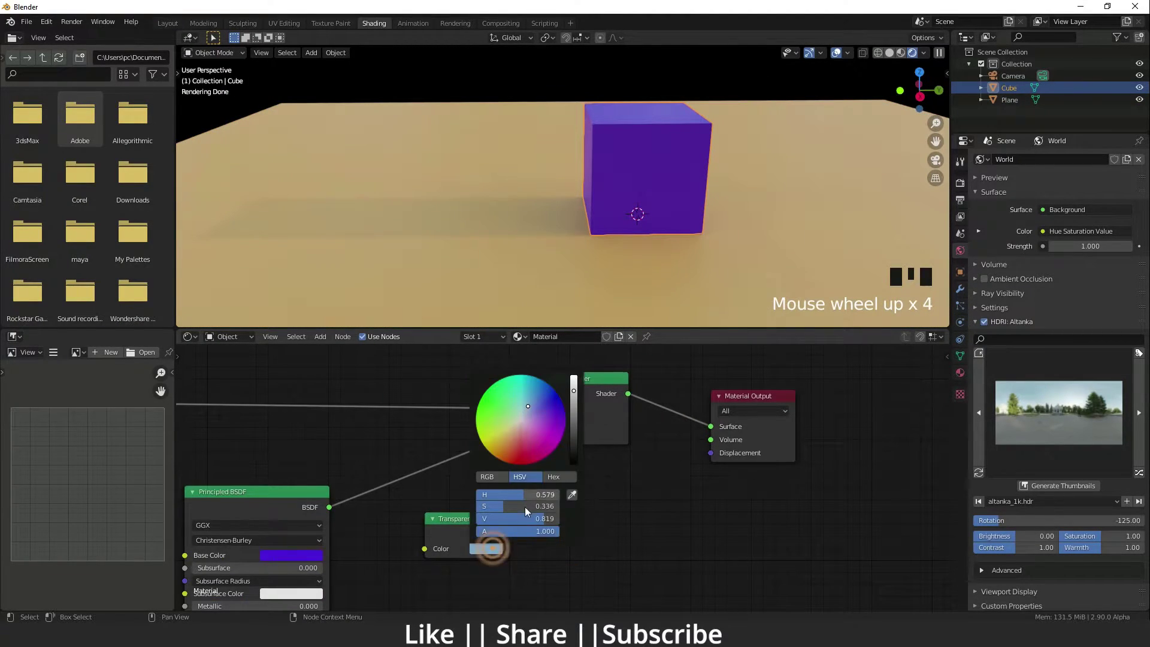
pyautogui.click(572, 495)
pyautogui.click(443, 271)
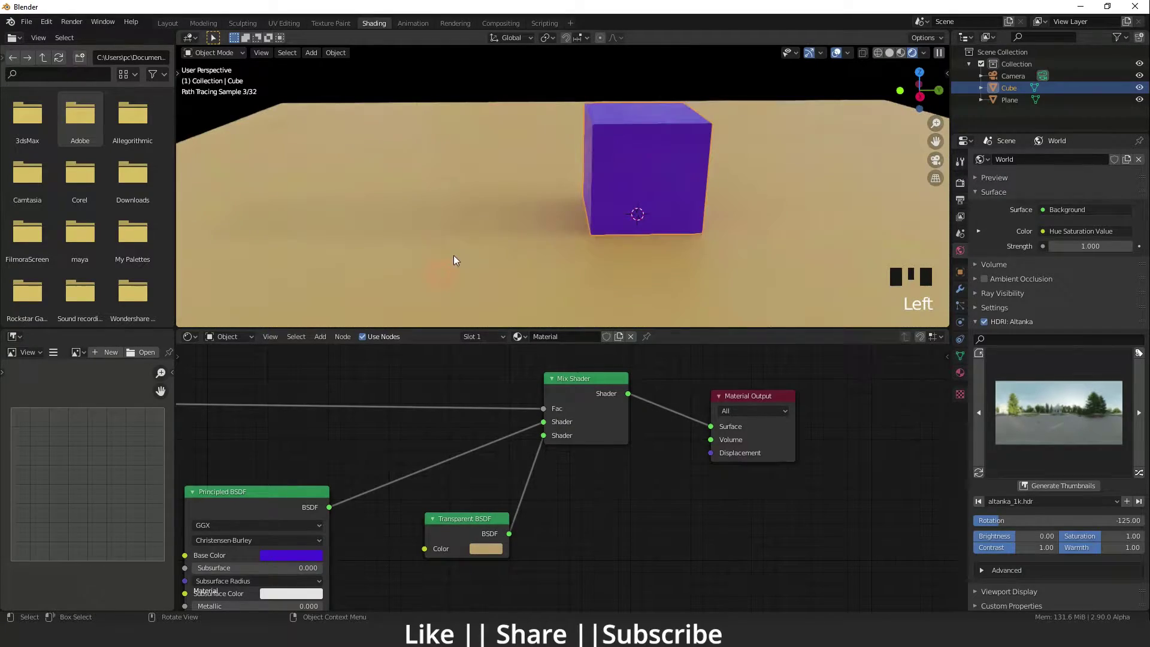
pyautogui.click(487, 549)
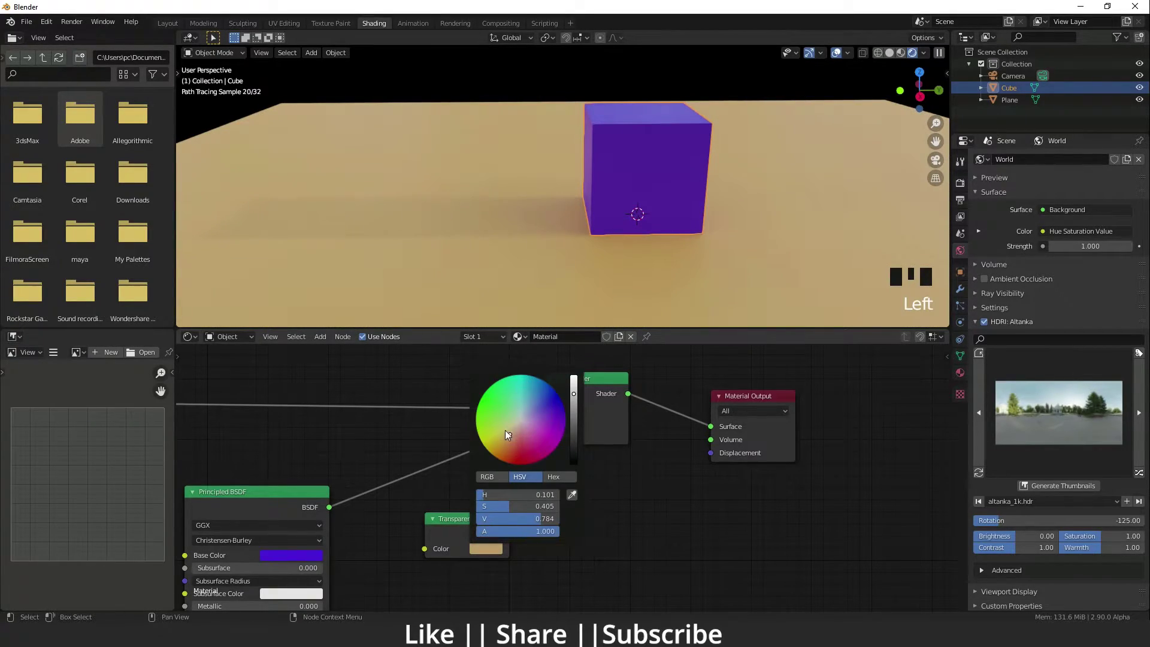
pyautogui.click(574, 391)
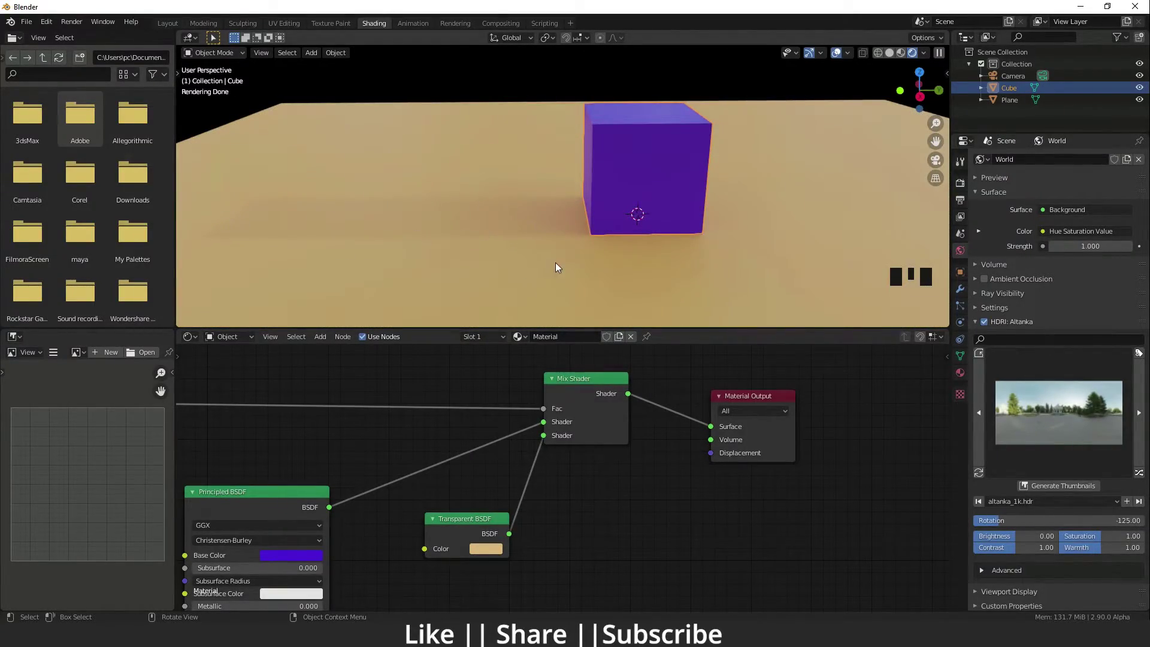
pyautogui.scroll(-3, 555, 264)
pyautogui.moveTo(562, 253); pyautogui.dragTo(532, 250, button='middle')
pyautogui.scroll(5, 530, 246)
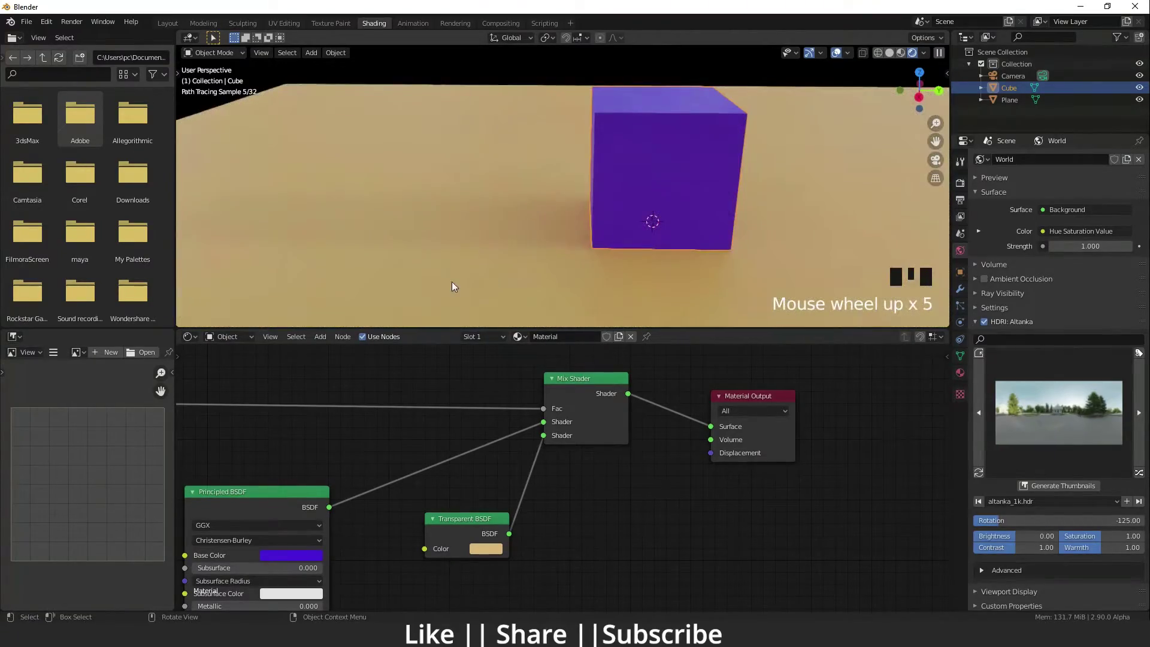
pyautogui.moveTo(452, 286); pyautogui.dragTo(453, 299, button='middle')
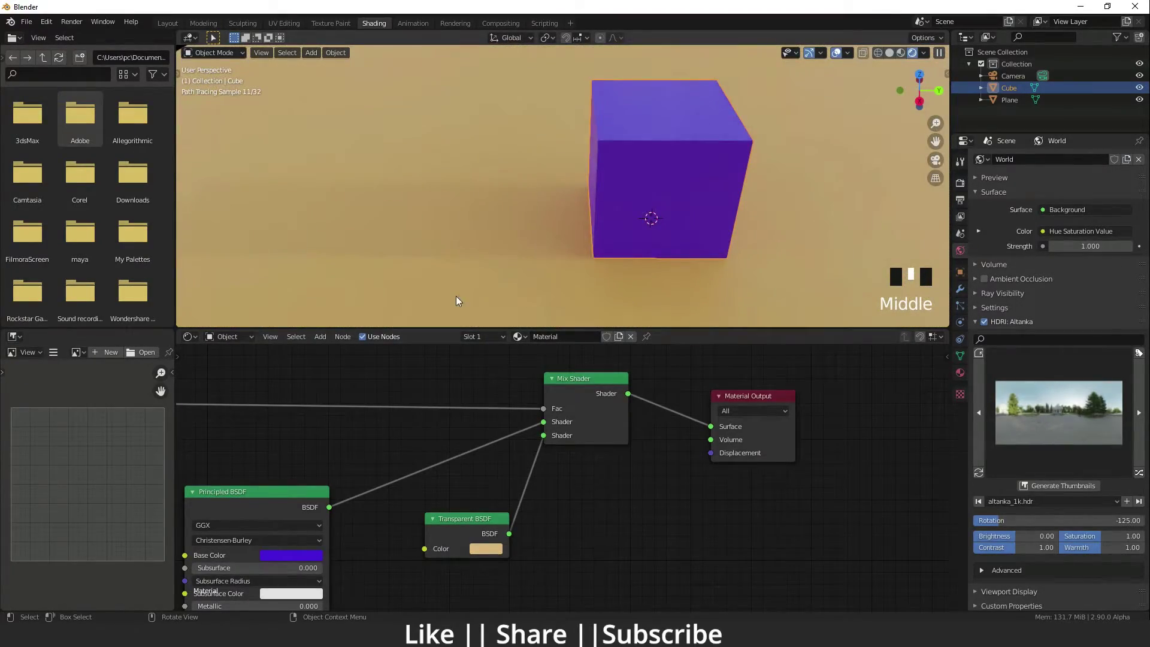
pyautogui.scroll(-4, 506, 264)
pyautogui.scroll(-3, 500, 521)
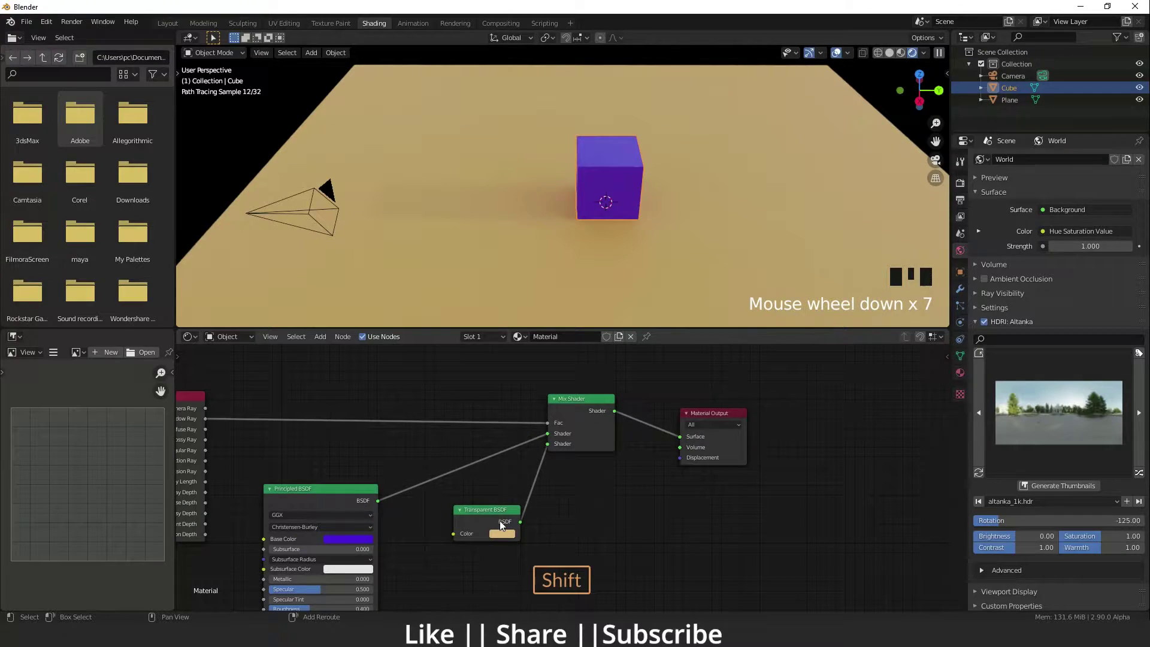